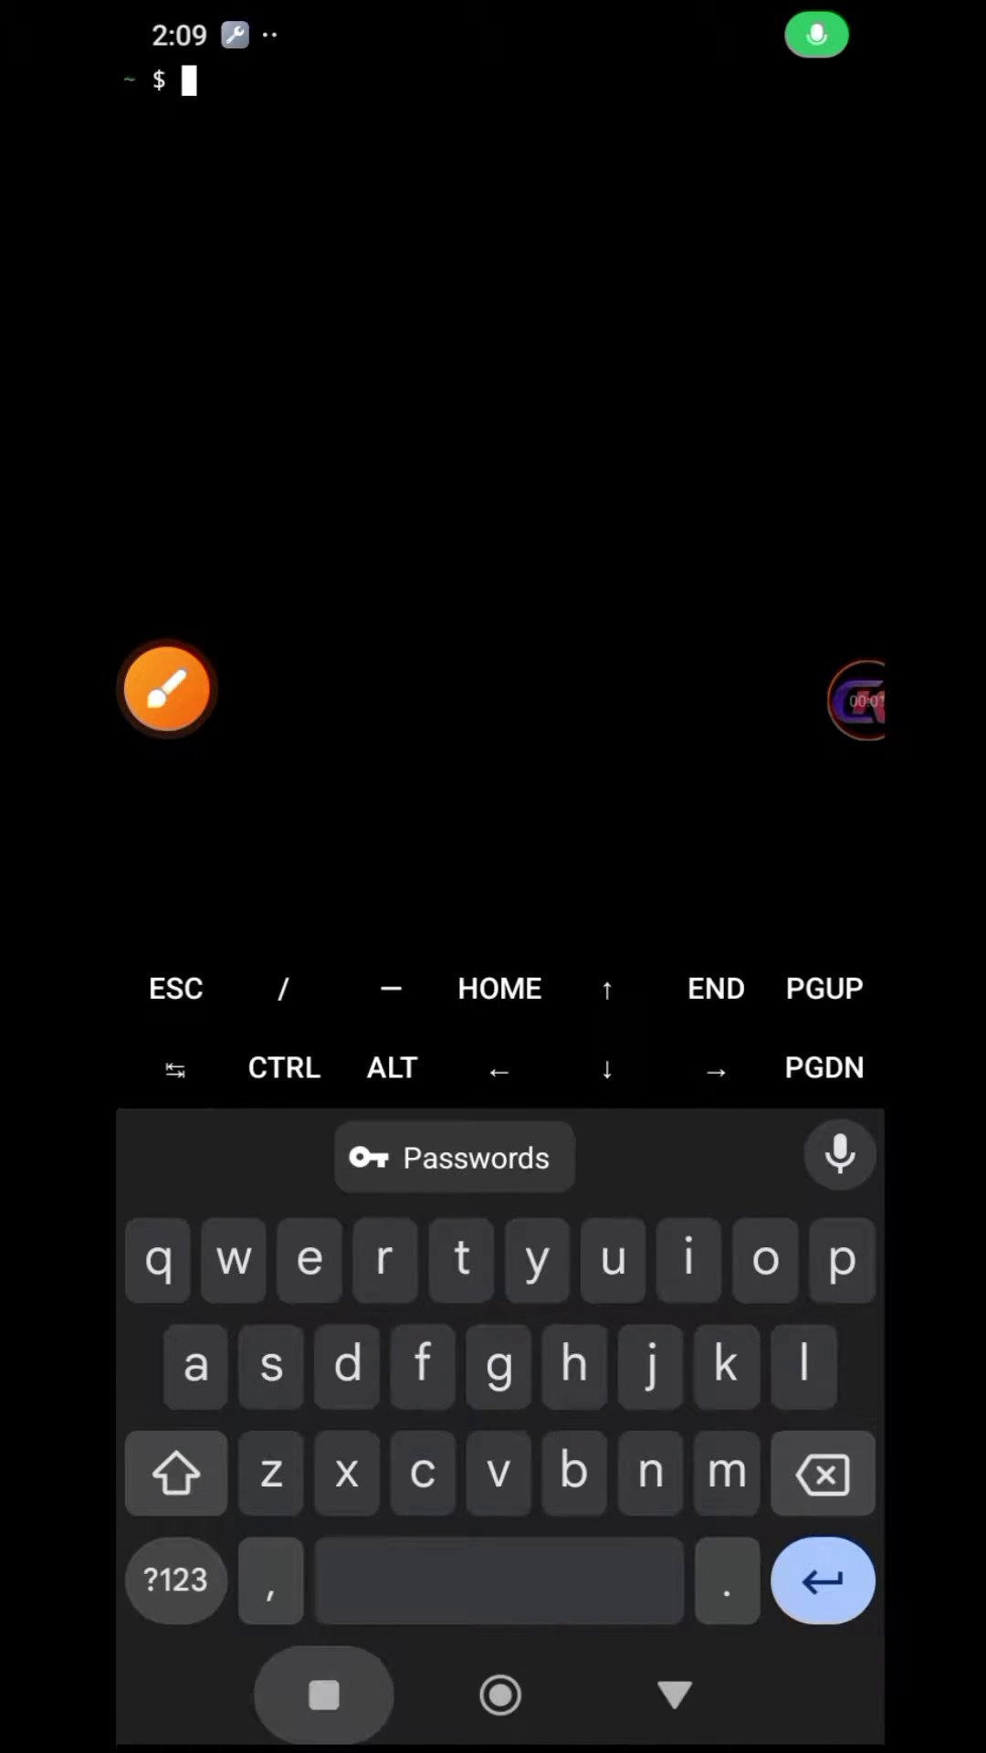
Step: Copy the curl install command from the FSU README's Installation section on GitHub
{"action": "left_click", "coordinate": [324, 1696]}
{"action": "left_click", "coordinate": [493, 877]}
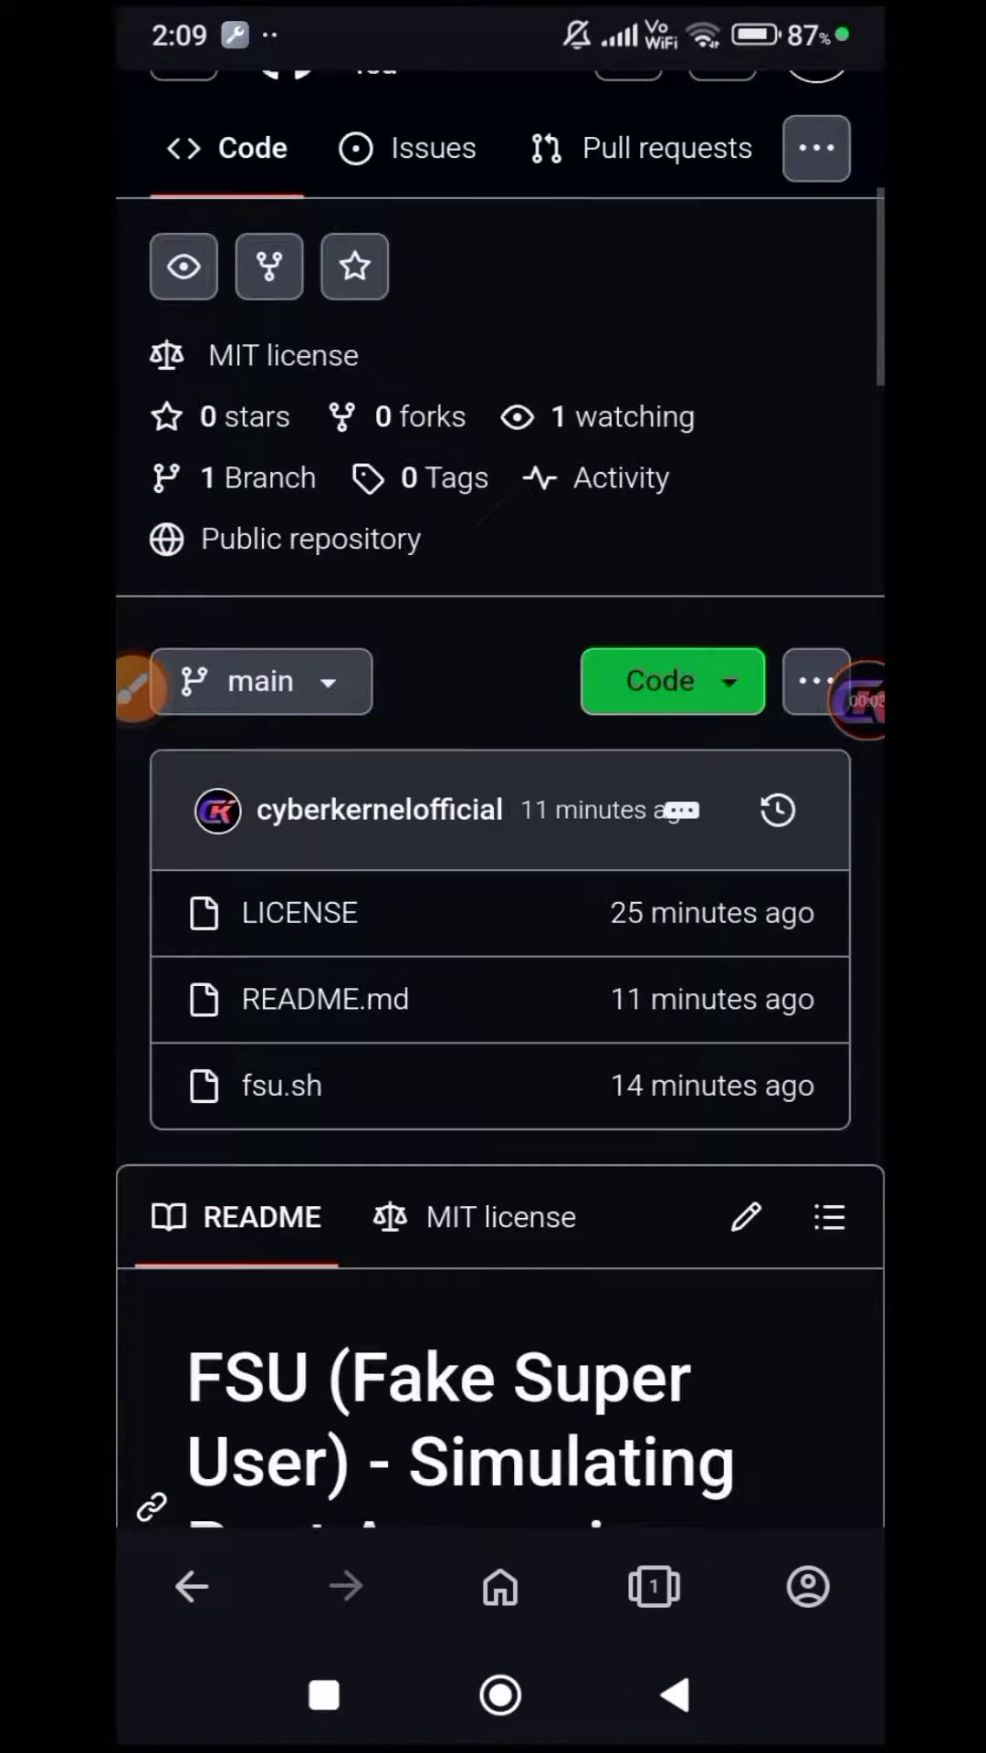
{"action": "scroll", "coordinate": [494, 959], "scroll_direction": "down", "scroll_amount": 7}
{"action": "left_click", "coordinate": [336, 1227]}
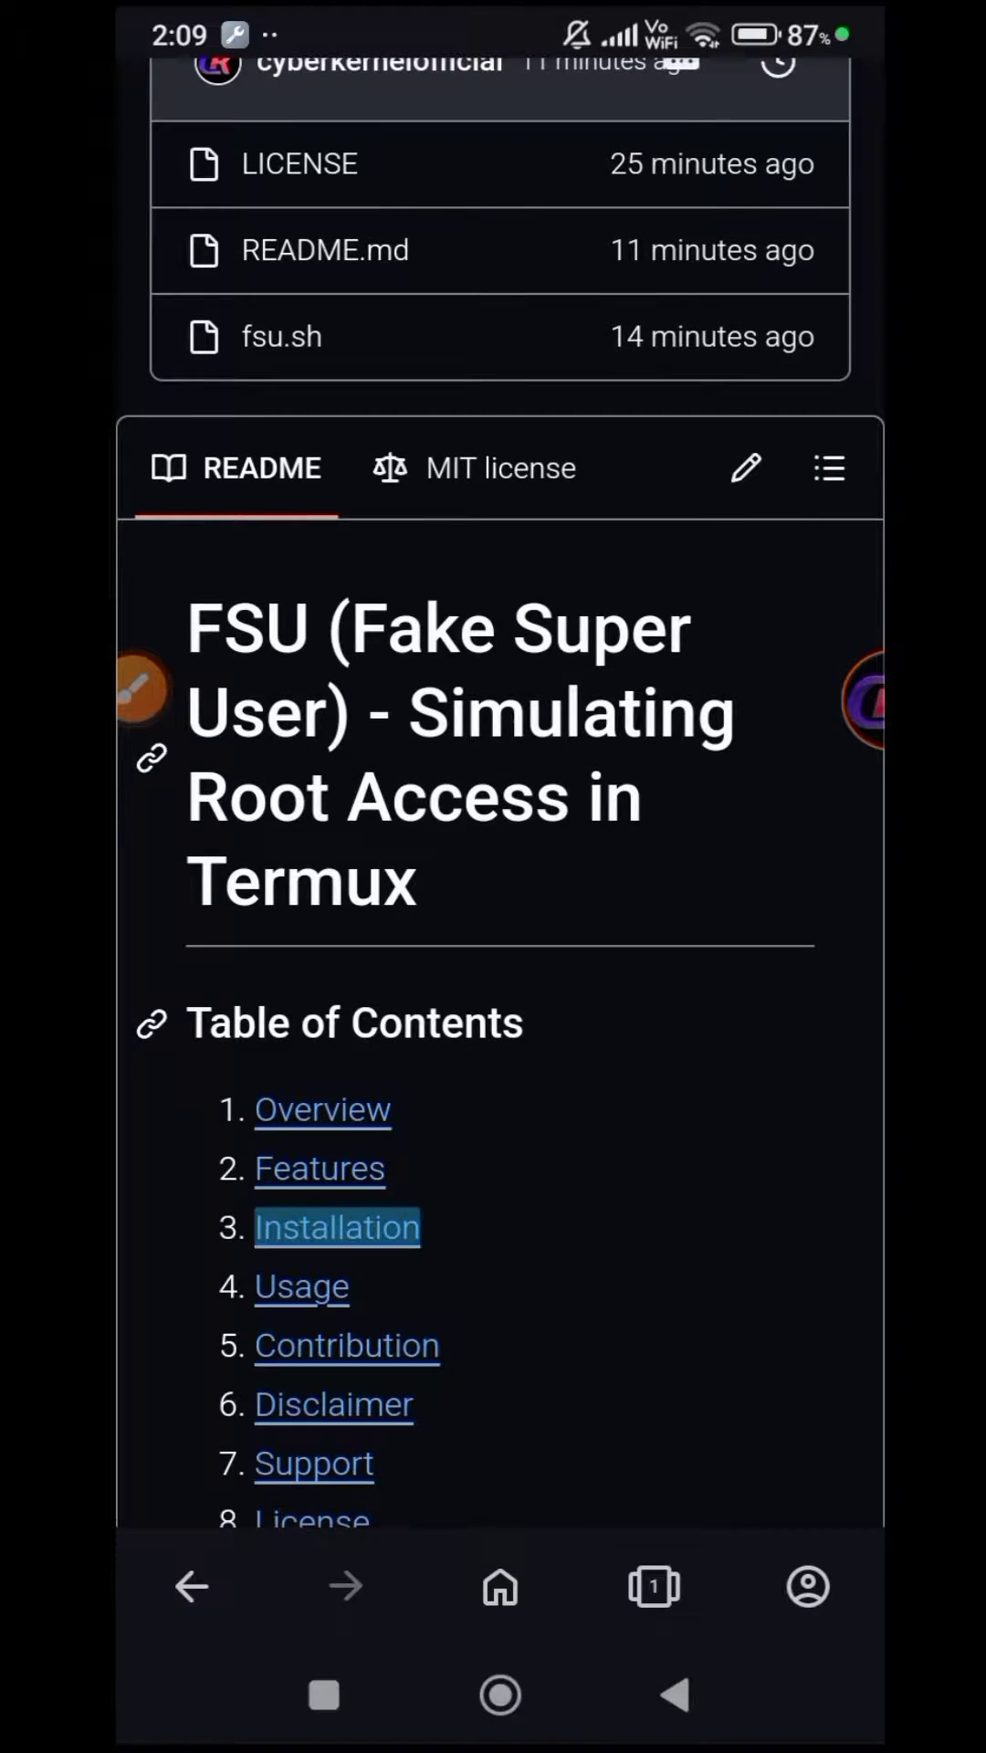
{"action": "left_click", "coordinate": [324, 1696]}
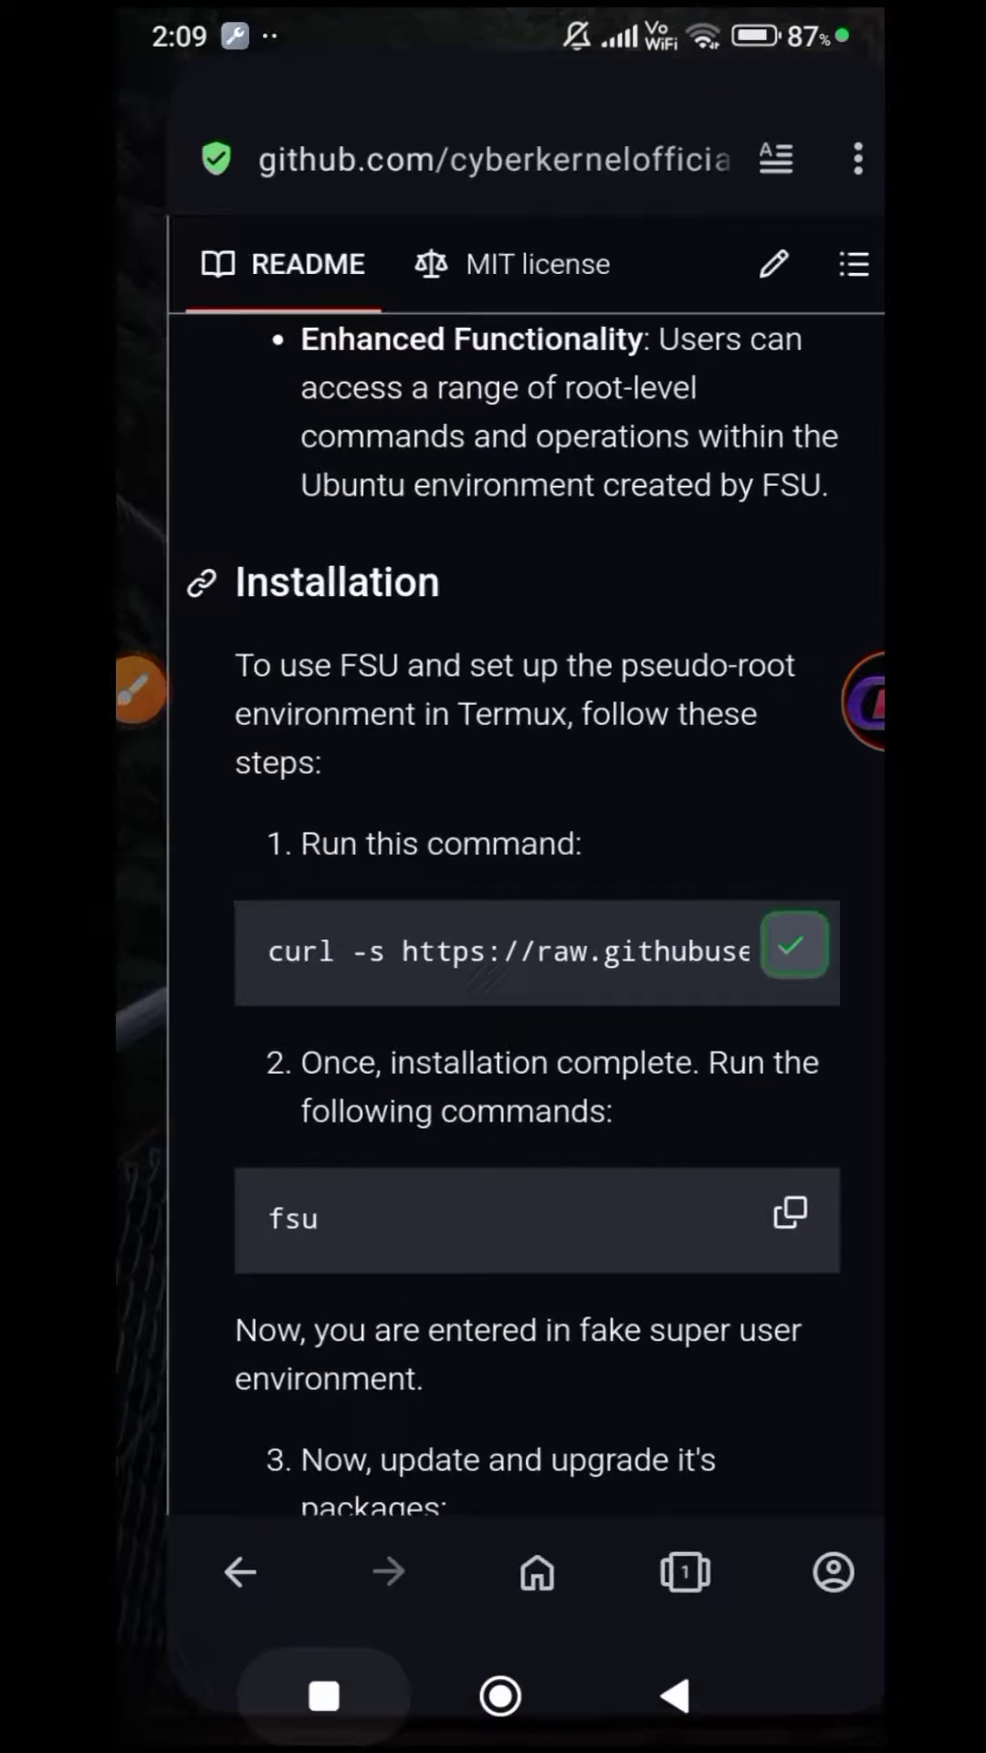
Step: Paste the curl | bash install command at the Termux prompt and run it
{"action": "left_click", "coordinate": [493, 876]}
{"action": "left_click", "coordinate": [343, 631]}
{"action": "left_click", "coordinate": [338, 561]}
{"action": "left_click", "coordinate": [824, 1580]}
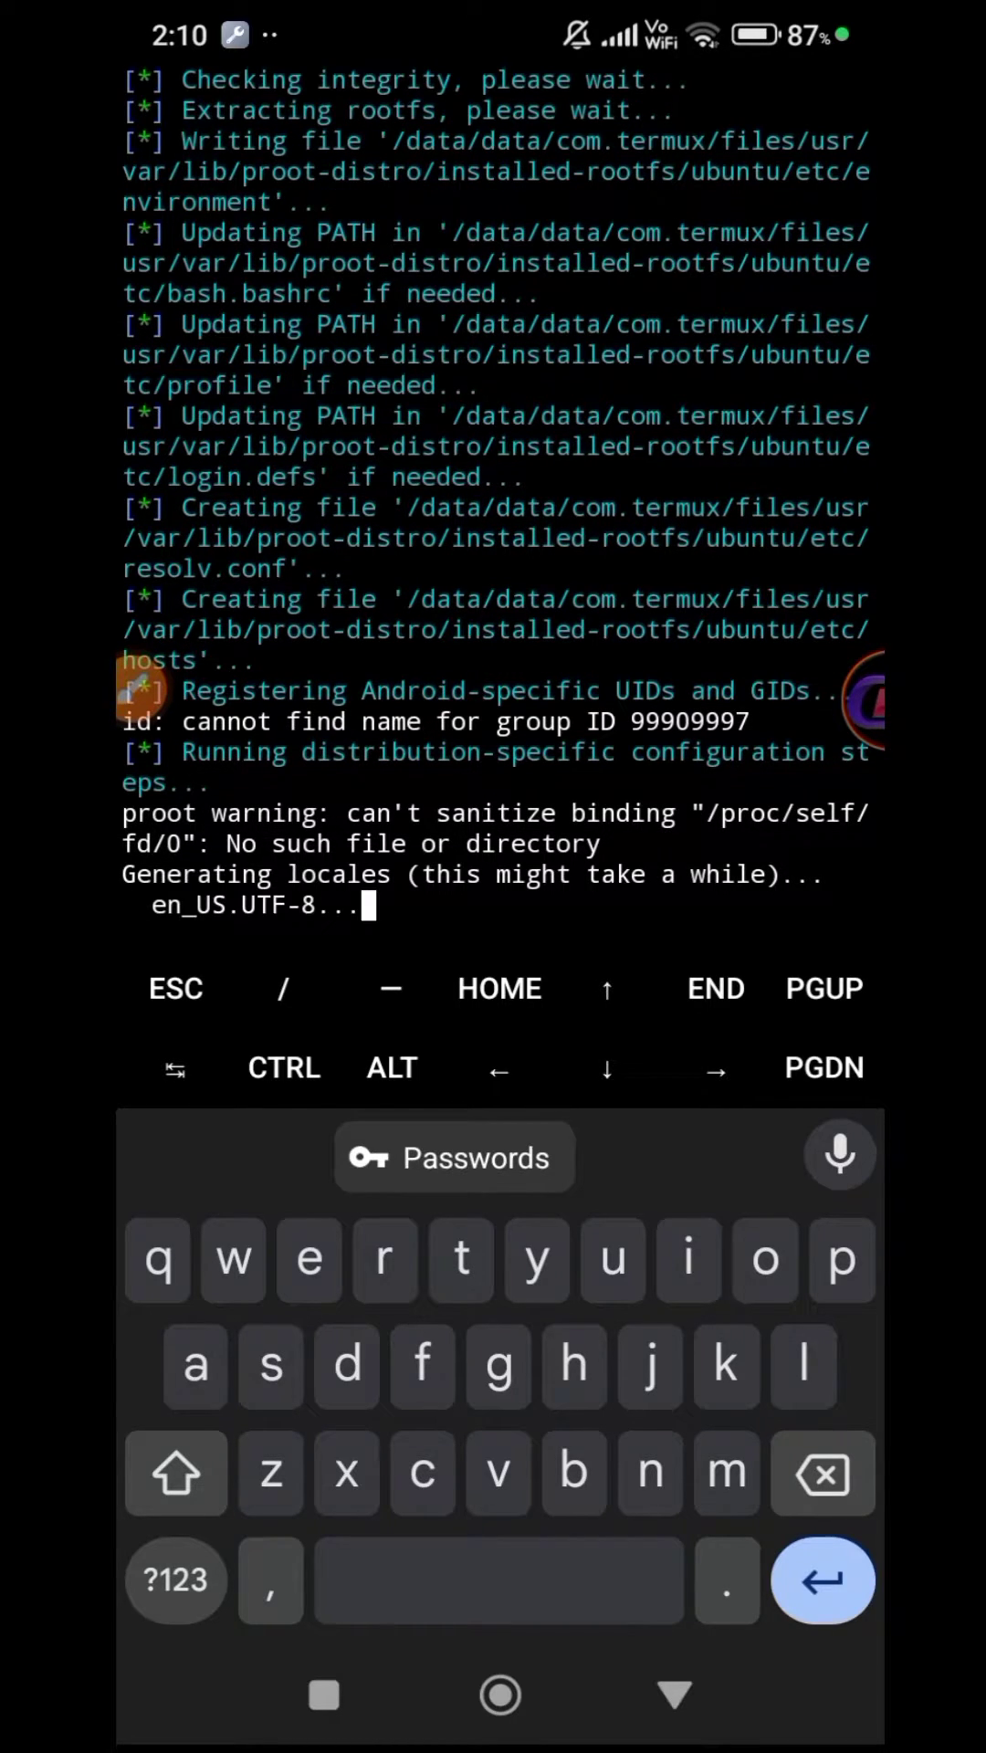
Step: After the install script prints Finished, bring up the recent apps list
{"action": "left_click", "coordinate": [323, 1696]}
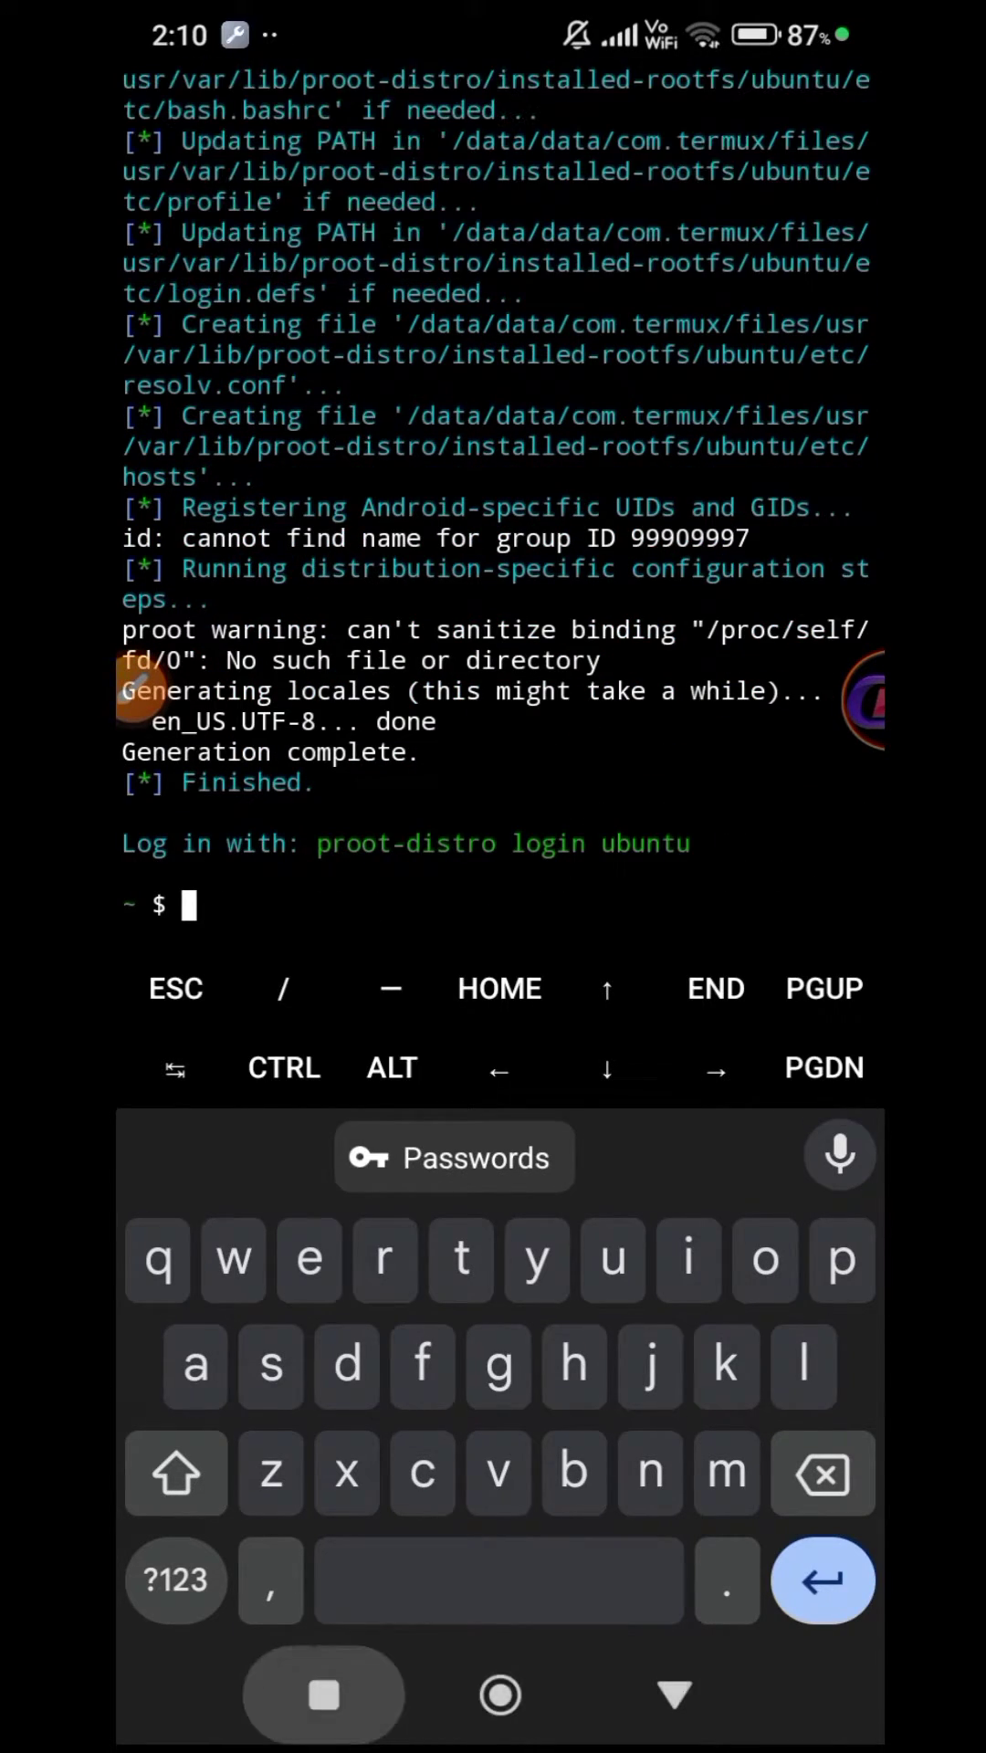
Step: Copy the fsu command from the README and run it in Termux to reach root@localhost
{"action": "left_click", "coordinate": [500, 959]}
{"action": "scroll", "coordinate": [494, 959], "scroll_direction": "down", "scroll_amount": 2}
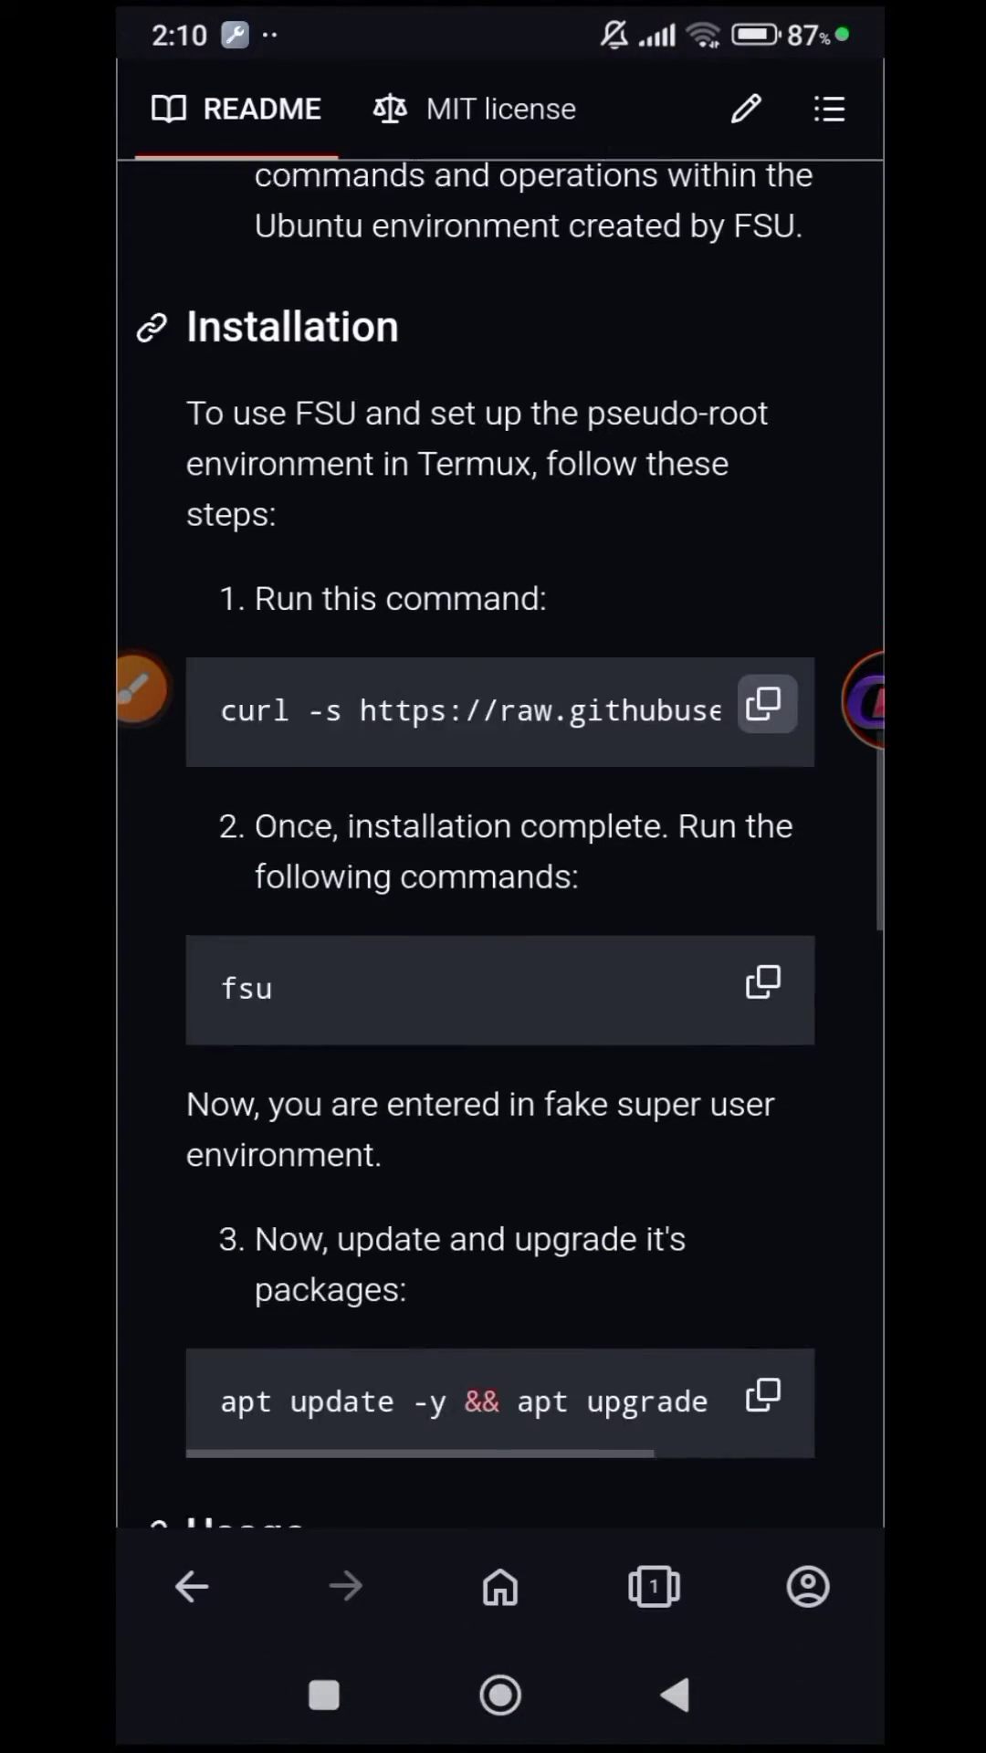
{"action": "left_click", "coordinate": [764, 931]}
{"action": "left_click", "coordinate": [323, 1695]}
{"action": "left_click", "coordinate": [343, 686]}
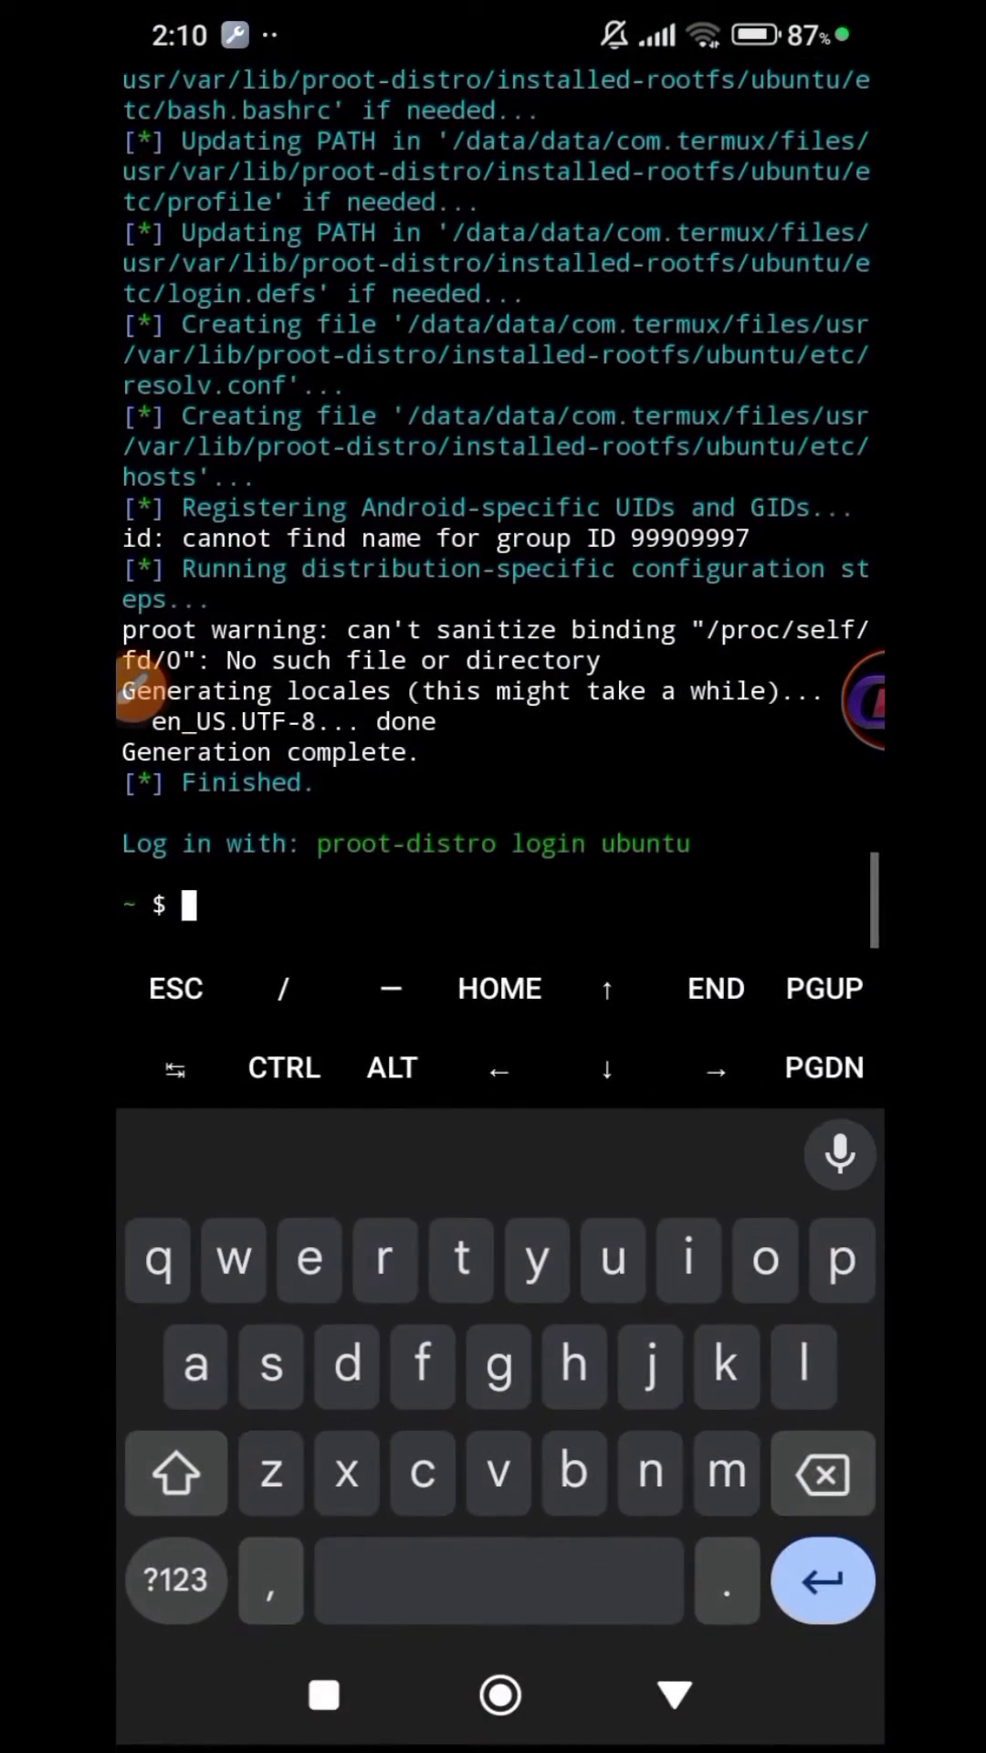
{"action": "double_click", "coordinate": [302, 661]}
{"action": "left_click", "coordinate": [337, 592]}
{"action": "type", "text": "fsu"}
{"action": "left_click", "coordinate": [823, 1581]}
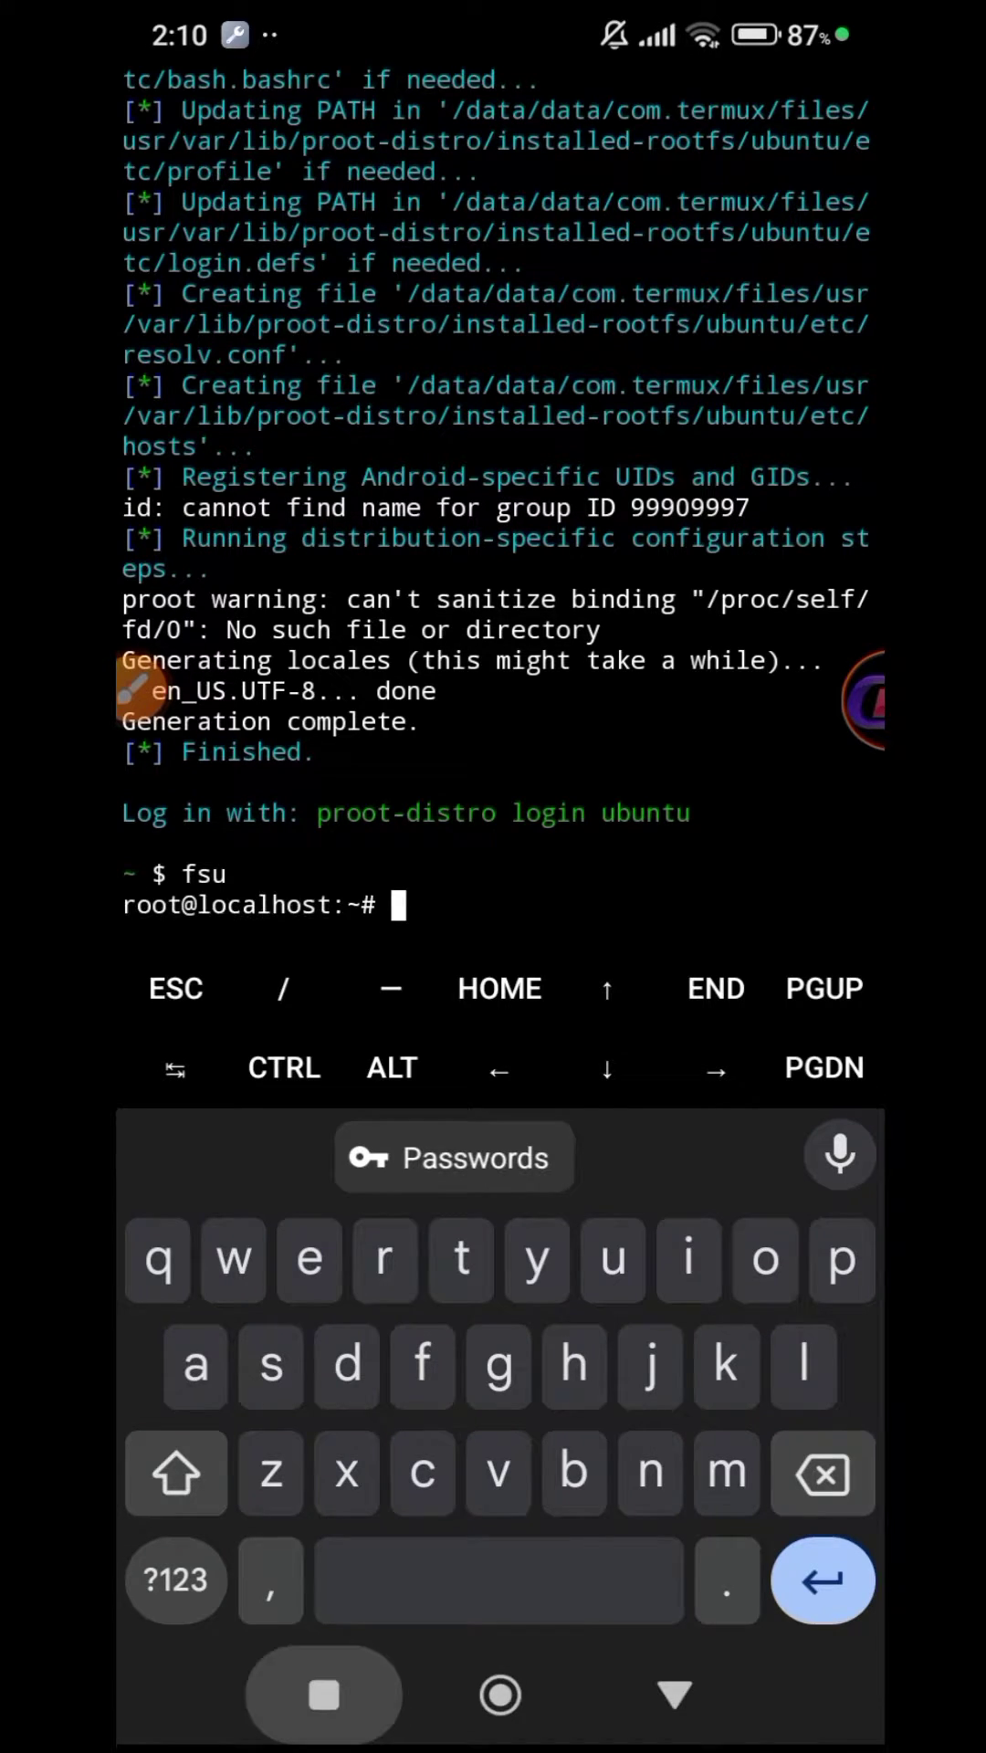
Step: Copy 'apt update -y && apt upgrade -y' from the README and return to Termux
{"action": "left_click", "coordinate": [323, 1696]}
{"action": "left_click", "coordinate": [466, 822]}
{"action": "scroll", "coordinate": [494, 959], "scroll_direction": "down", "scroll_amount": 2}
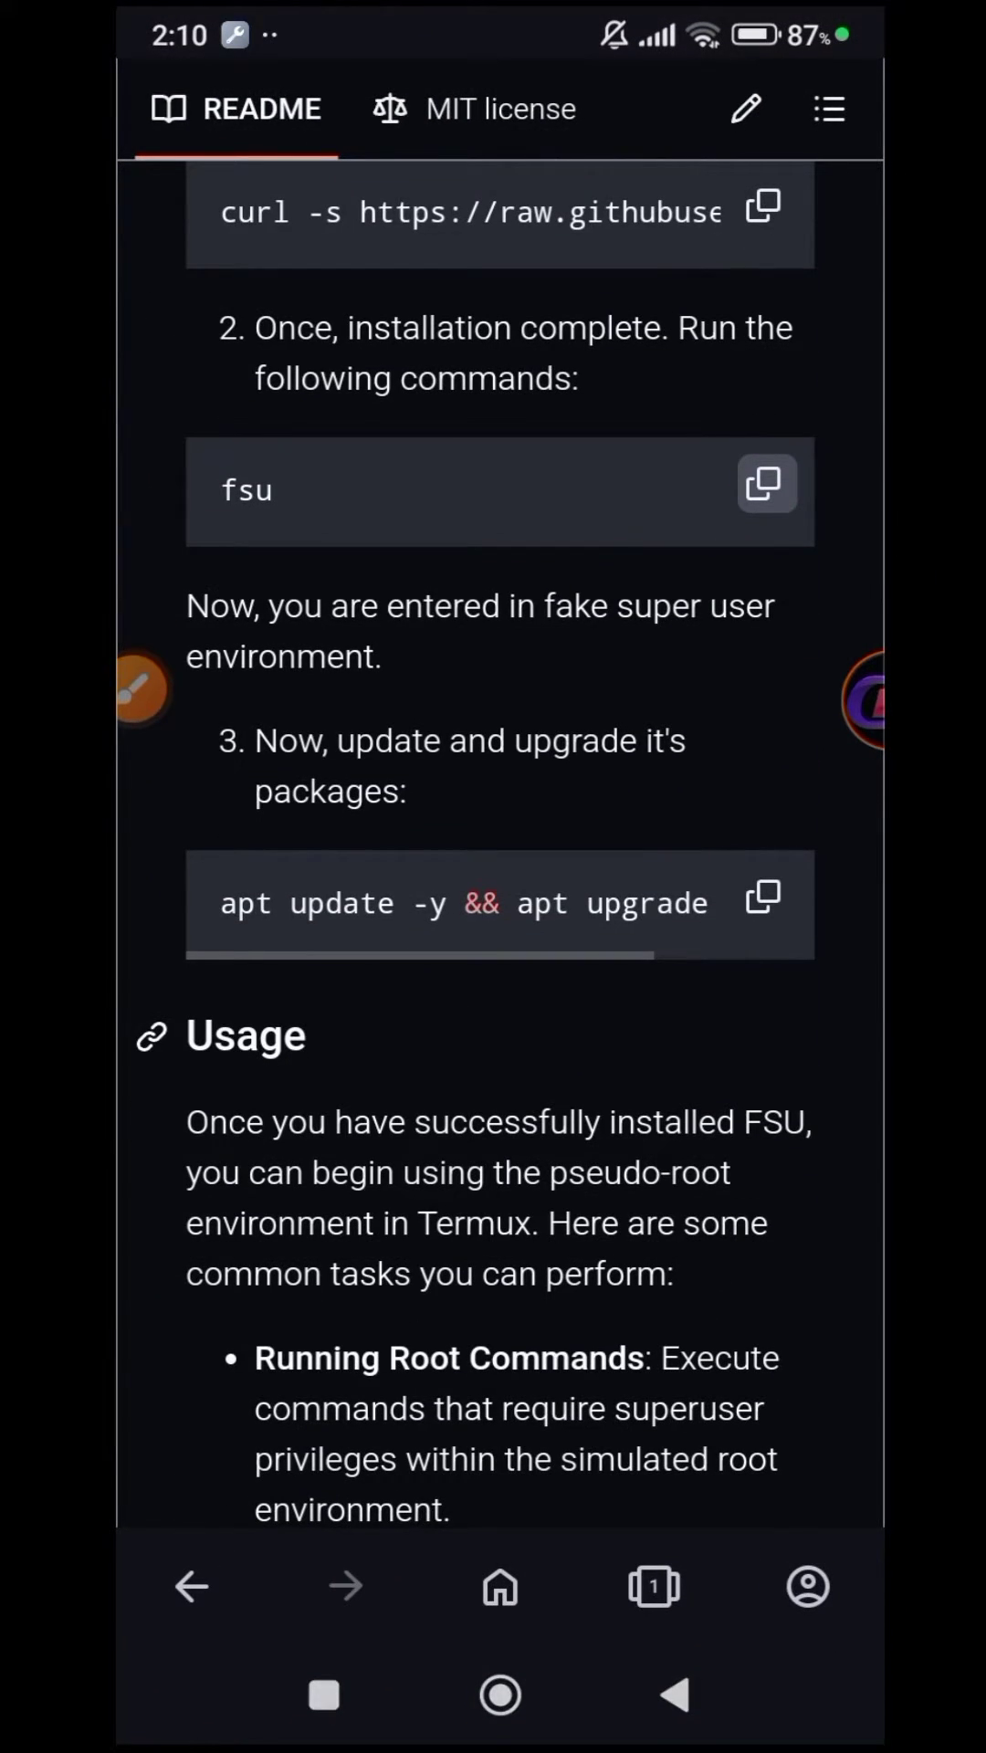
{"action": "left_click", "coordinate": [764, 902]}
{"action": "left_click", "coordinate": [323, 1696]}
{"action": "left_click", "coordinate": [343, 822]}
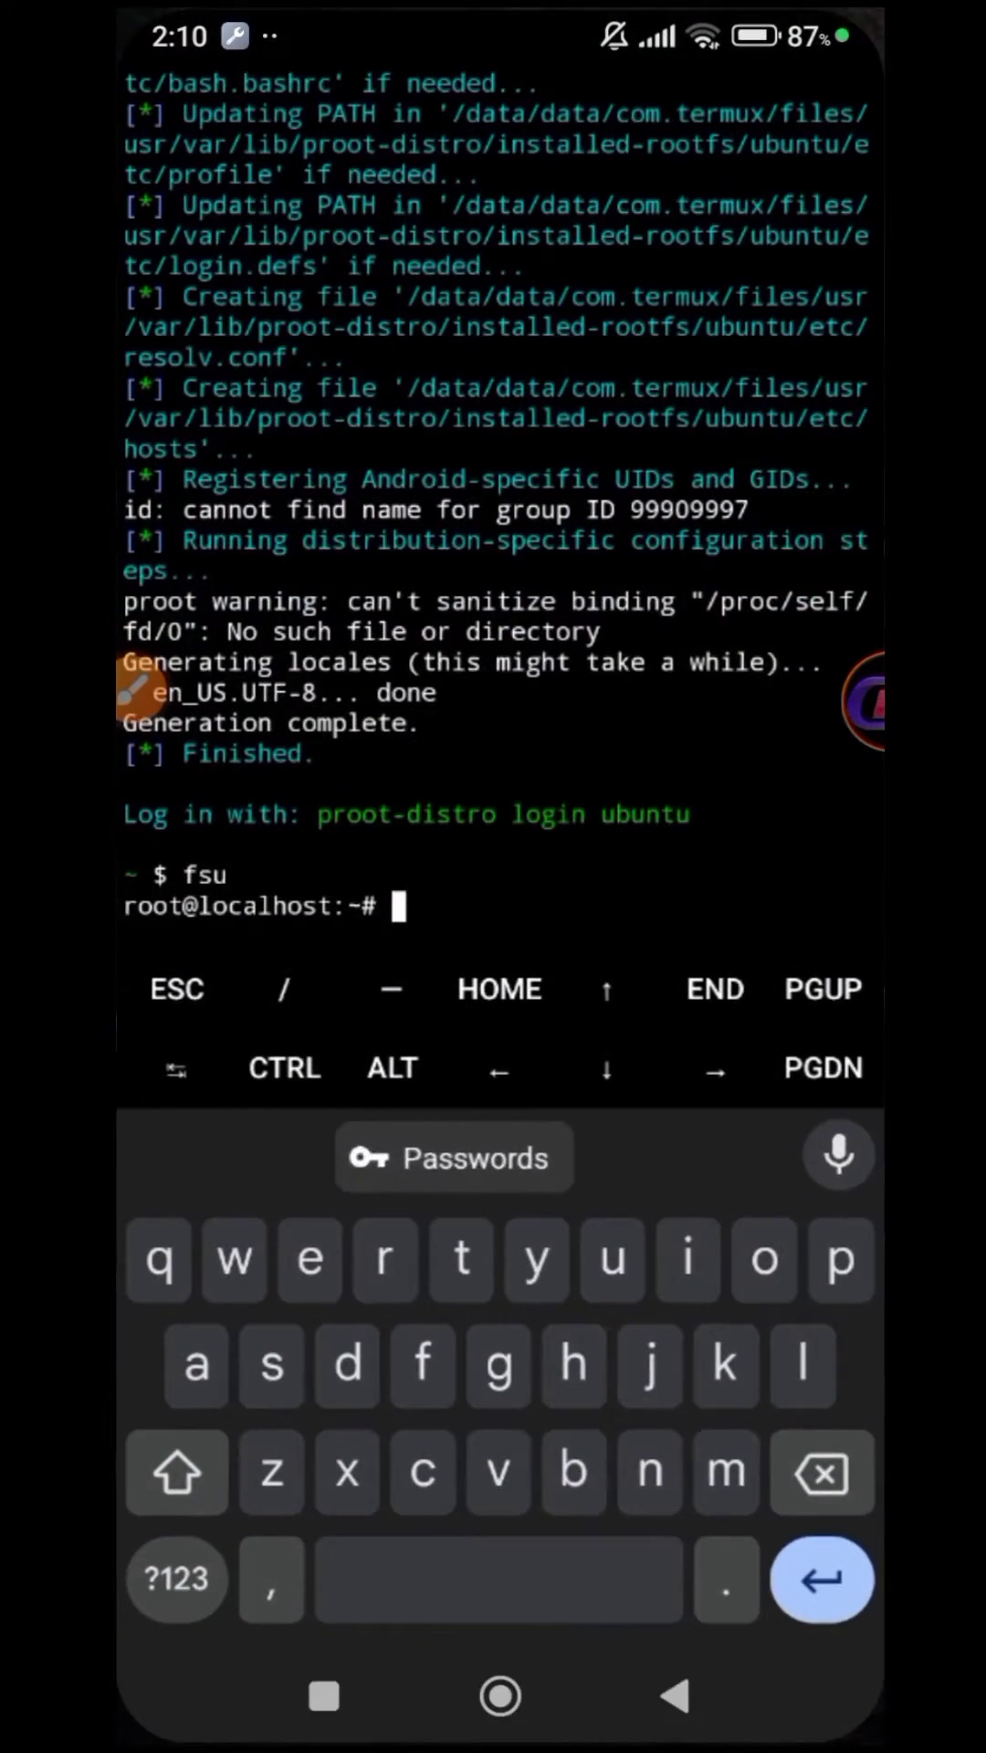
Step: Paste and run 'apt update -y && apt upgrade -y' inside the Ubuntu environment
{"action": "left_click", "coordinate": [302, 694]}
{"action": "left_click", "coordinate": [337, 592]}
{"action": "left_click", "coordinate": [823, 1581]}
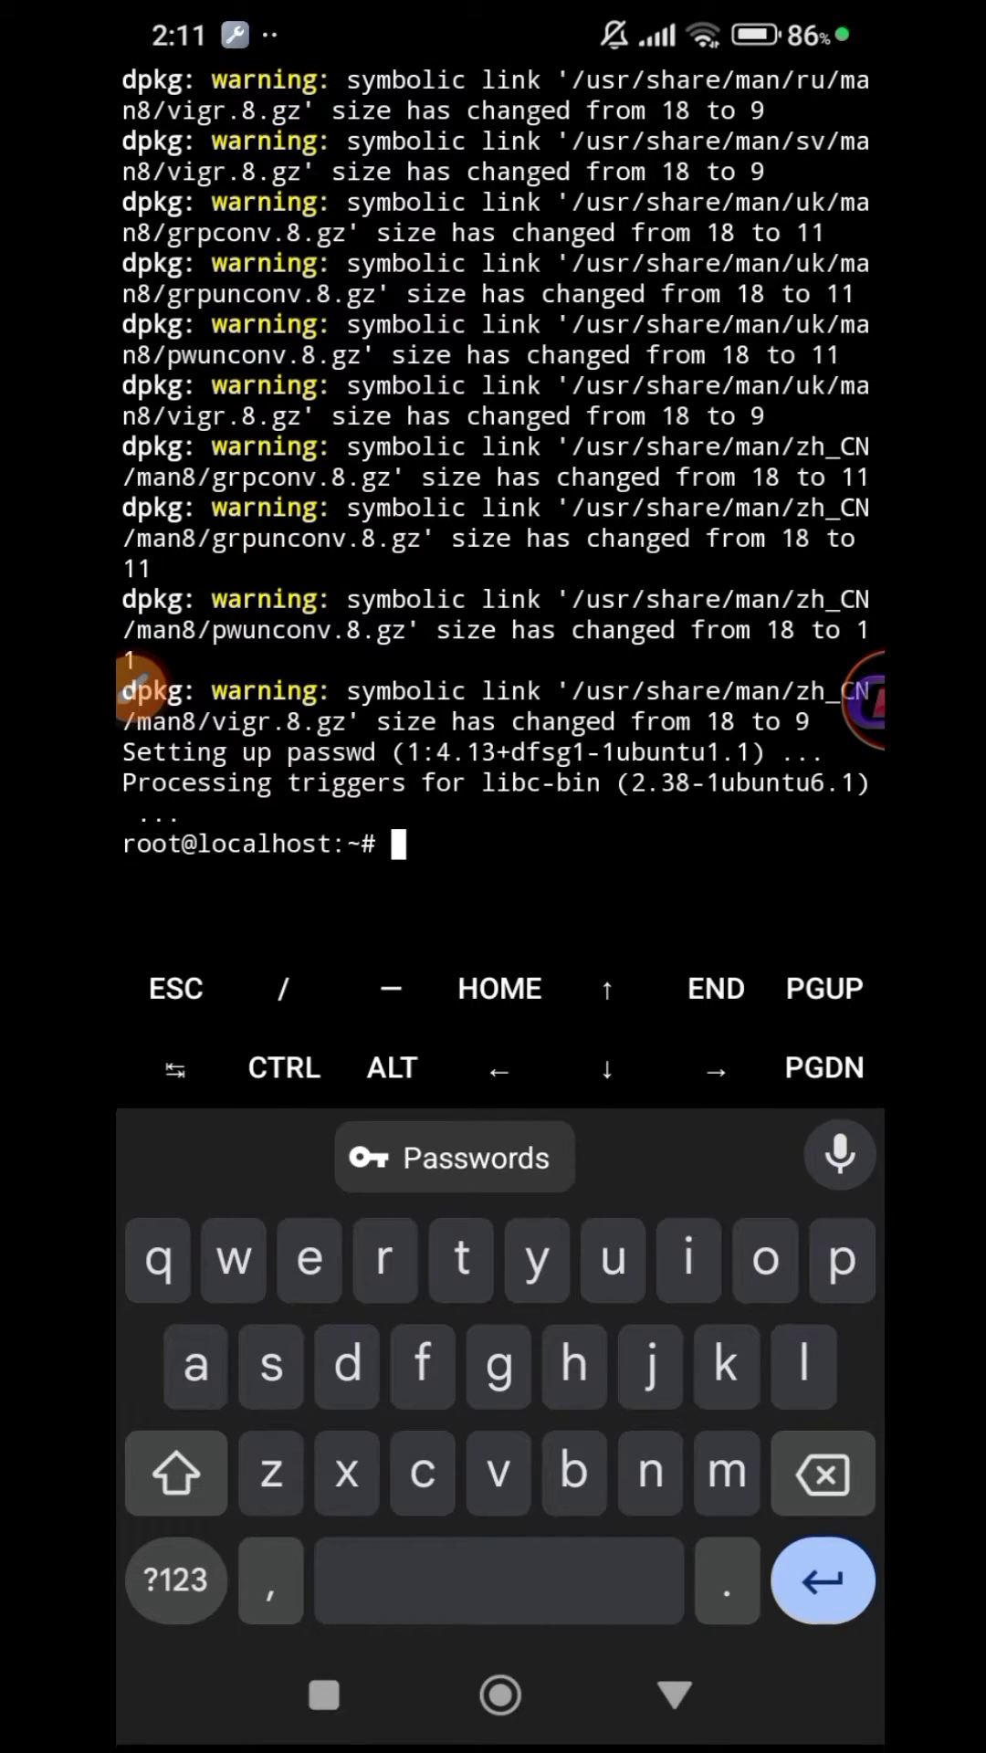
{"action": "type", "text": "clear"}
Step: Clear the screen and run pwd, highlighting the /root output
{"action": "key", "text": "Return"}
{"action": "type", "text": "p"}
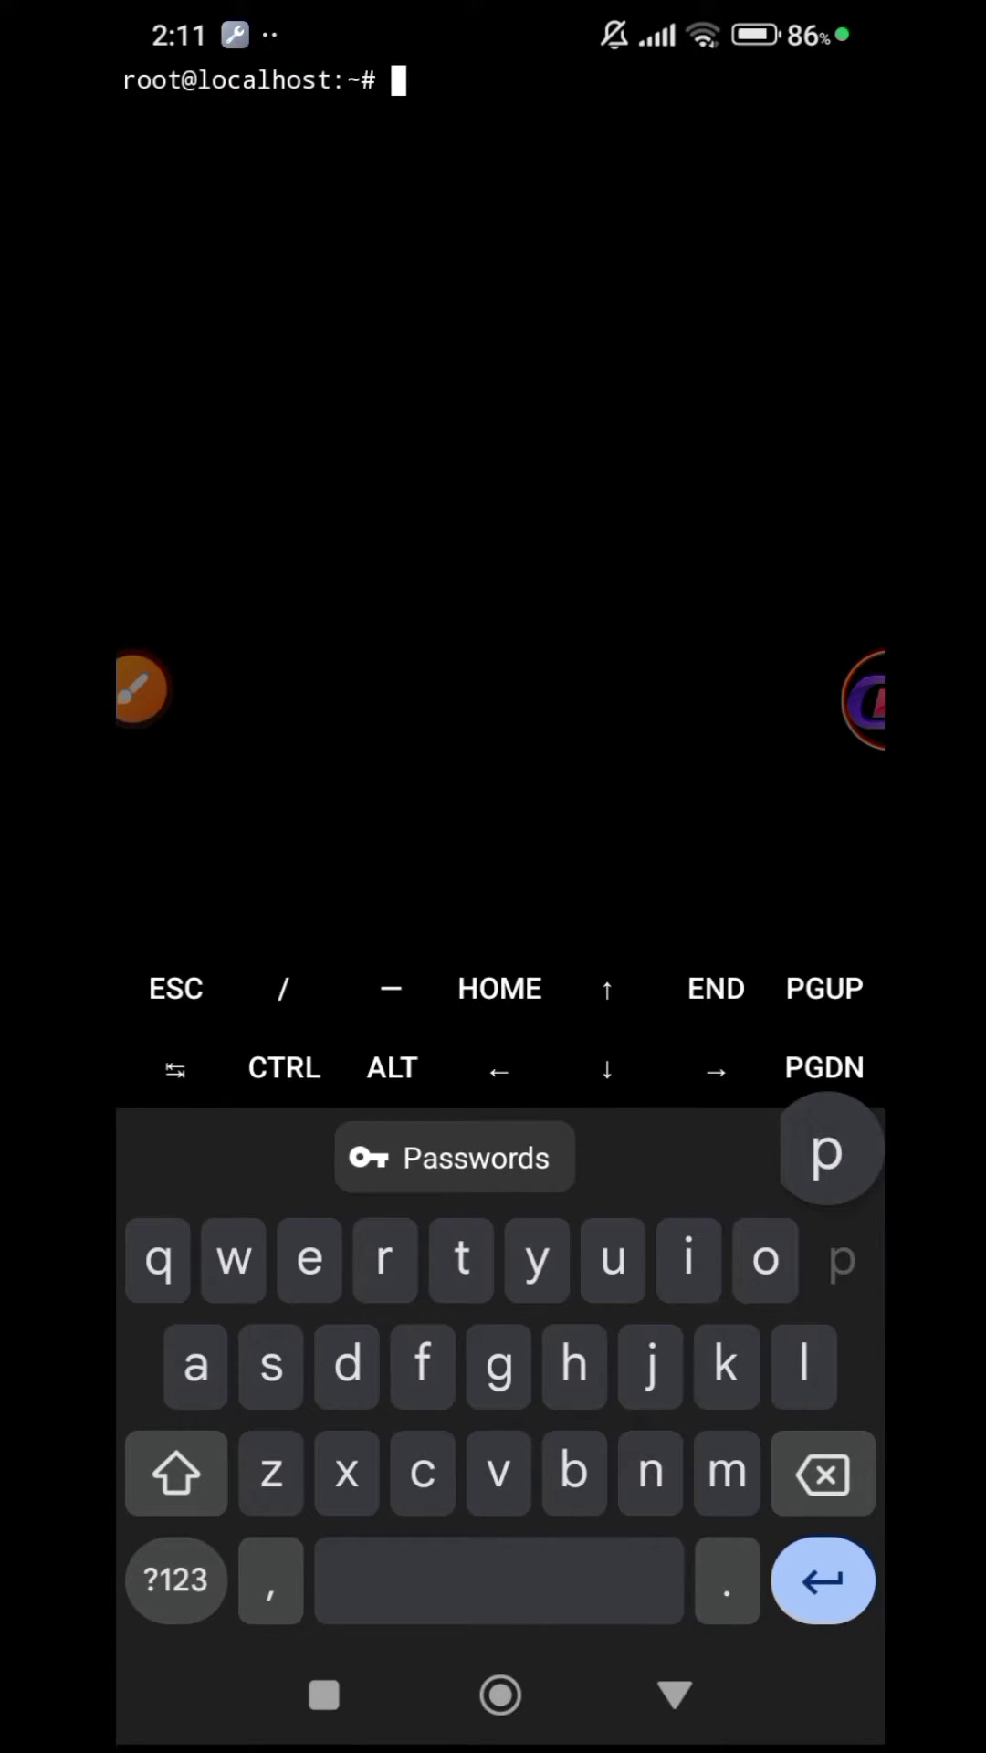
{"action": "type", "text": "wd"}
{"action": "key", "text": "Return"}
{"action": "left_click", "coordinate": [158, 110]}
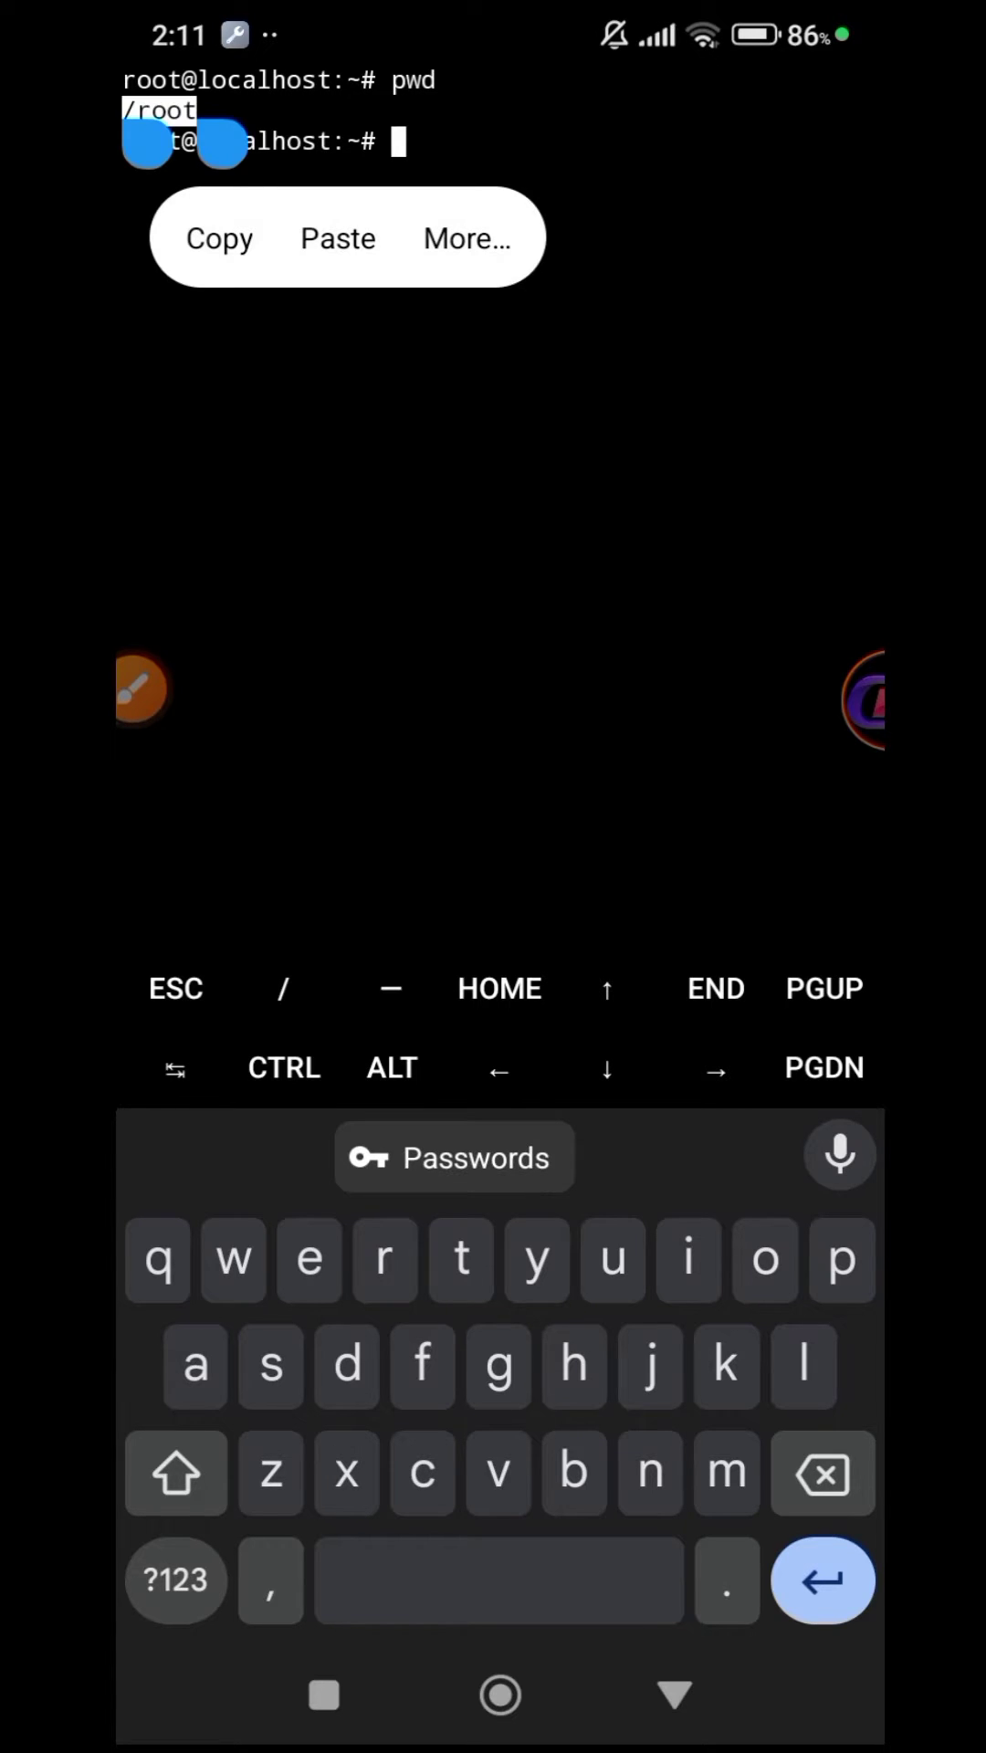
{"action": "left_click", "coordinate": [493, 549]}
{"action": "type", "text": "whoami"}
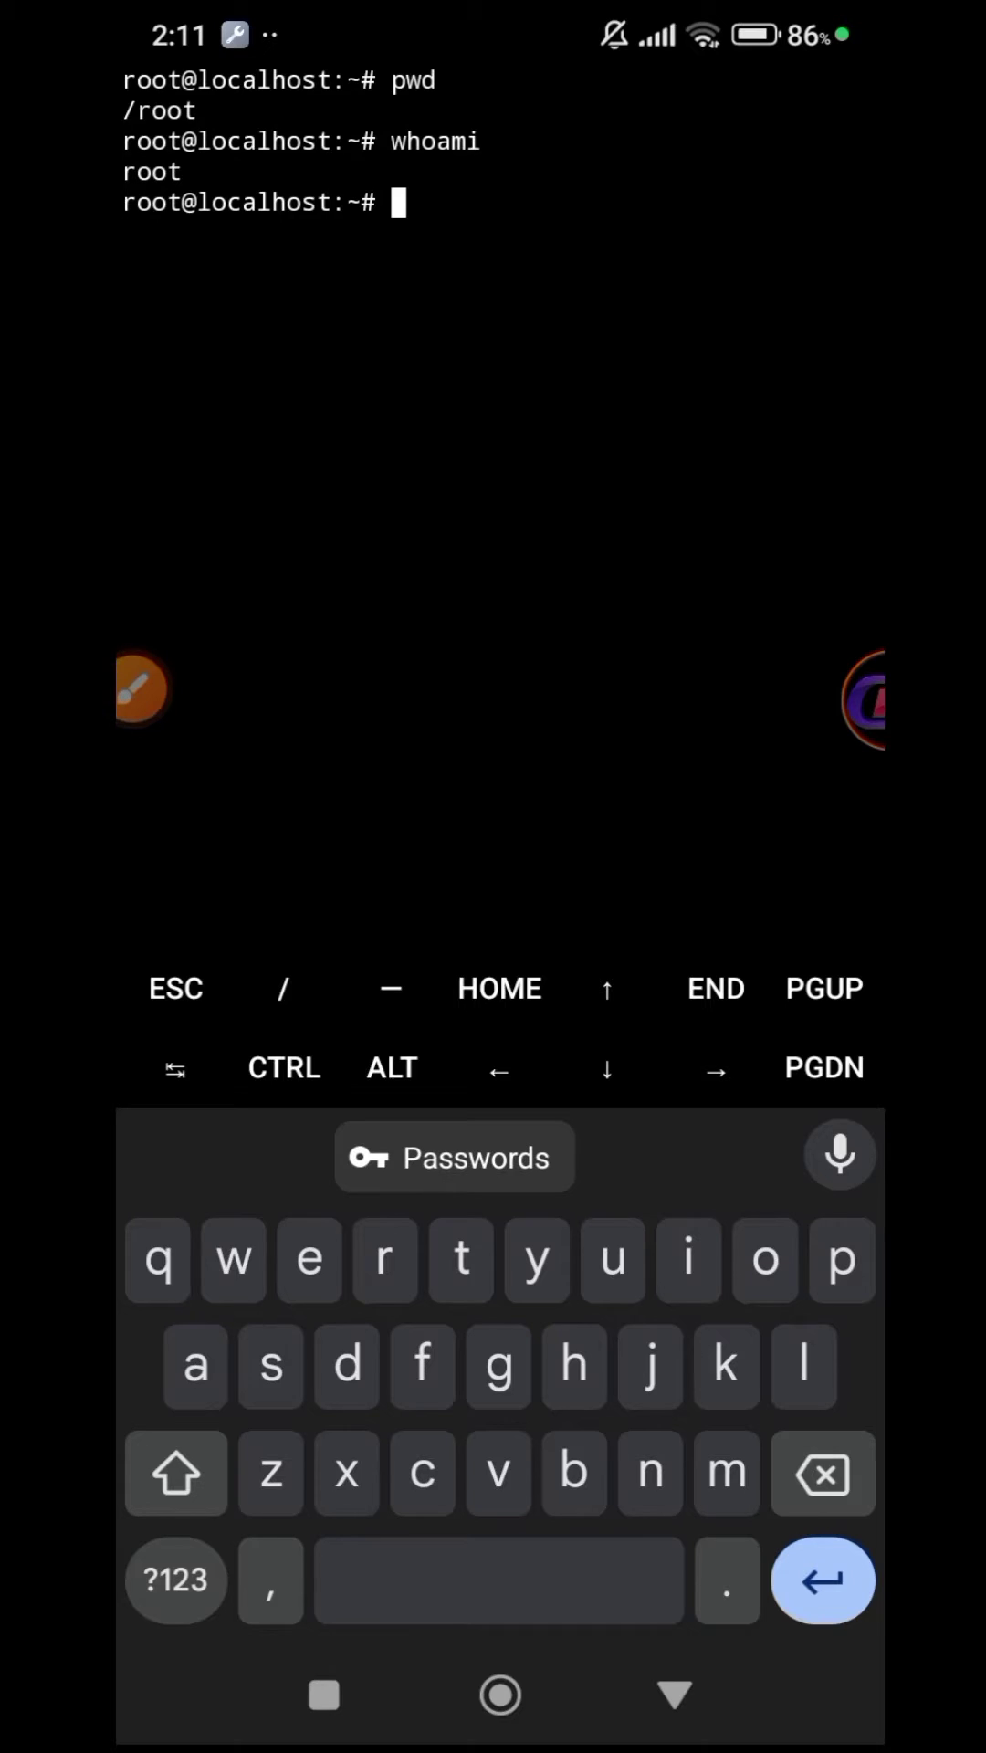
Step: Run whoami, highlight the root output, then exit the Ubuntu environment
{"action": "left_click", "coordinate": [151, 171]}
{"action": "left_click_drag", "start_coordinate": [220, 206], "coordinate": [274, 205]}
{"action": "left_click", "coordinate": [493, 547]}
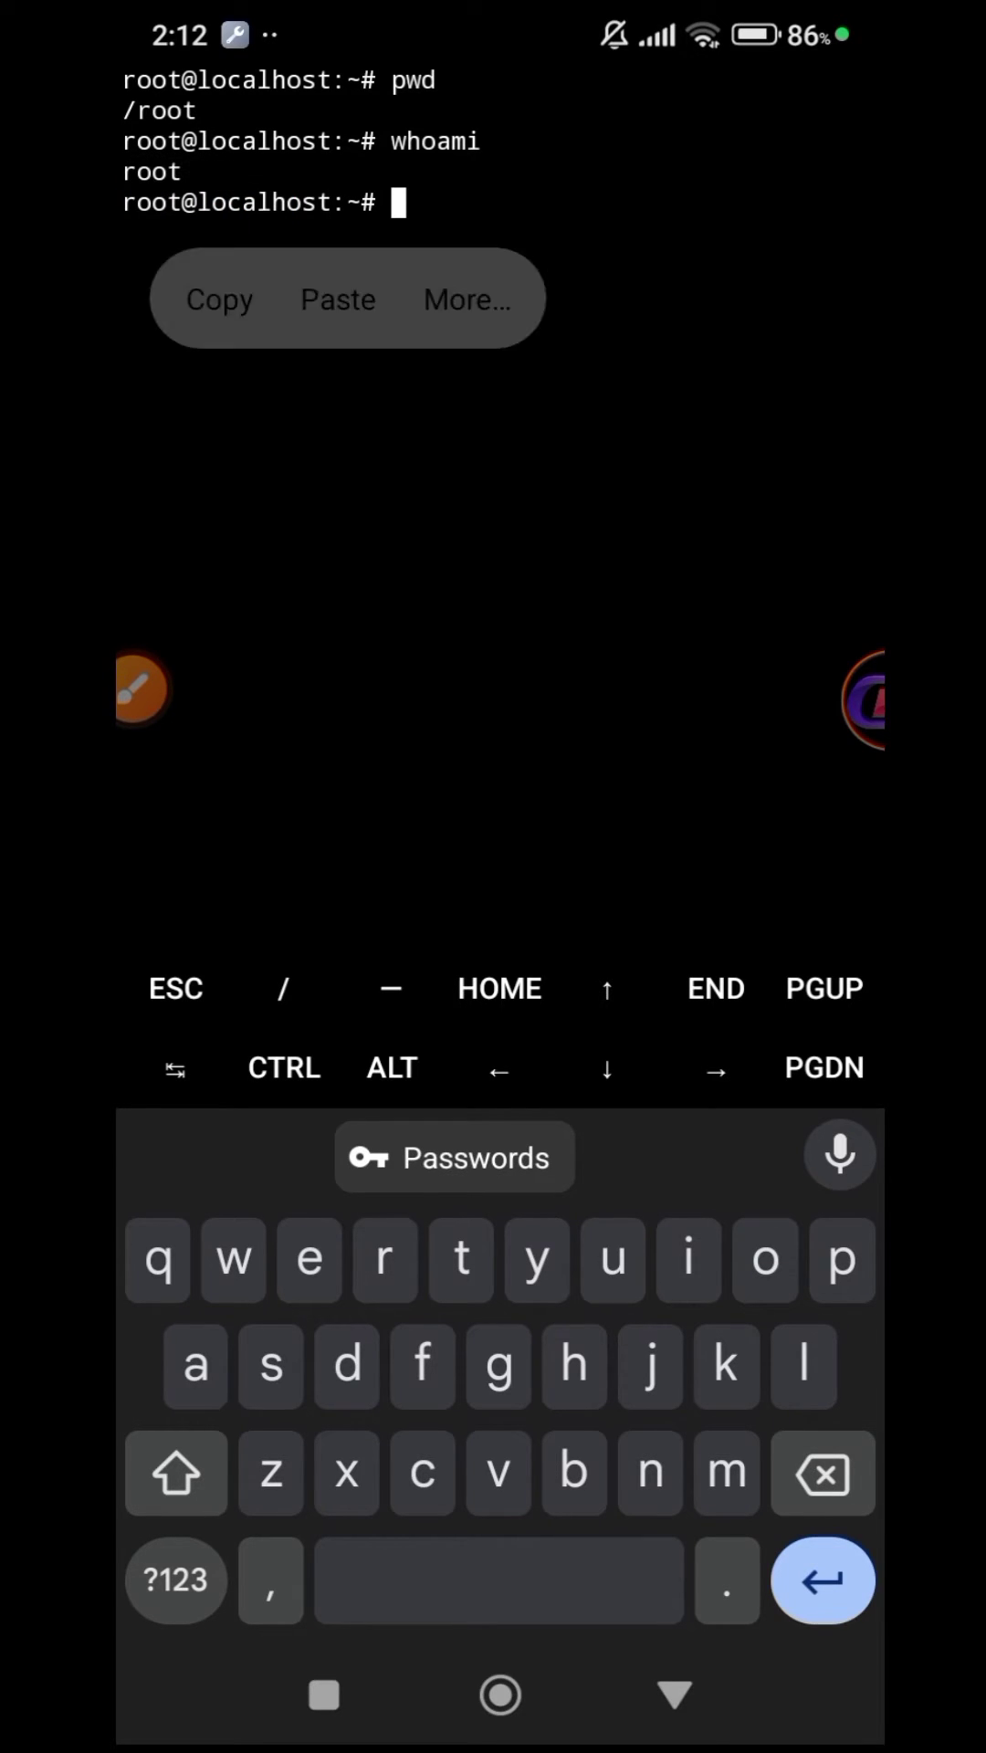
{"action": "left_click", "coordinate": [865, 701]}
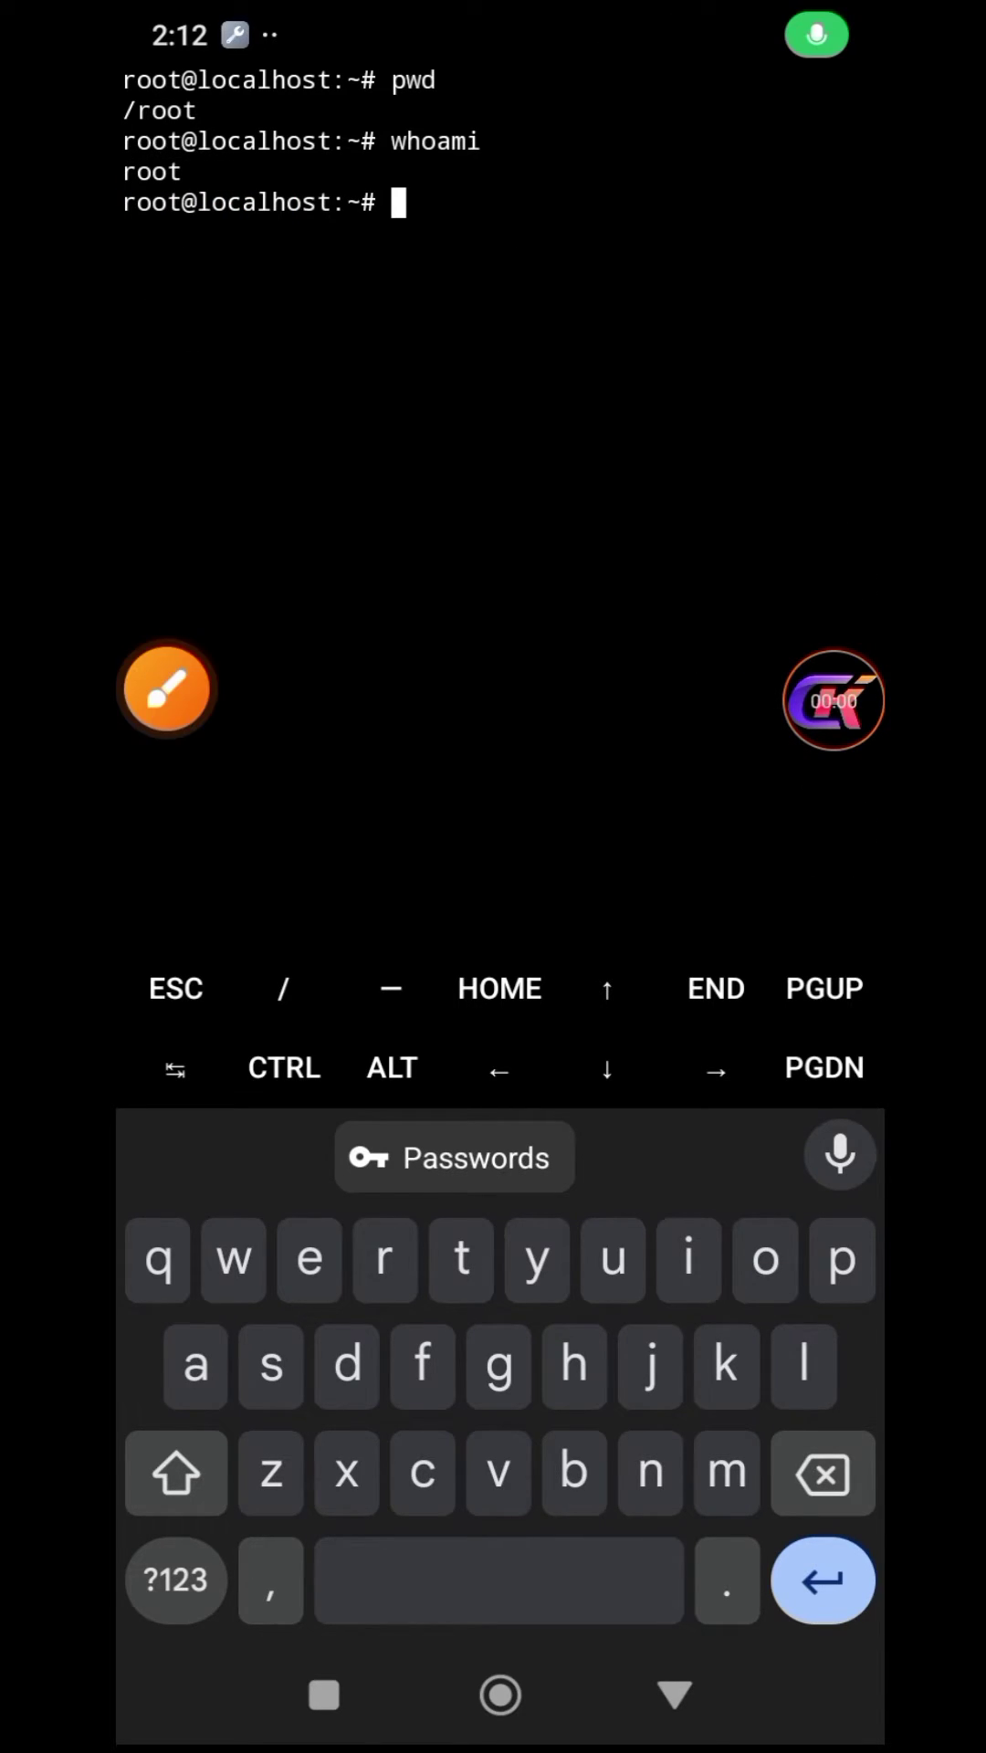
{"action": "type", "text": "exi"}
{"action": "type", "text": "exit"}
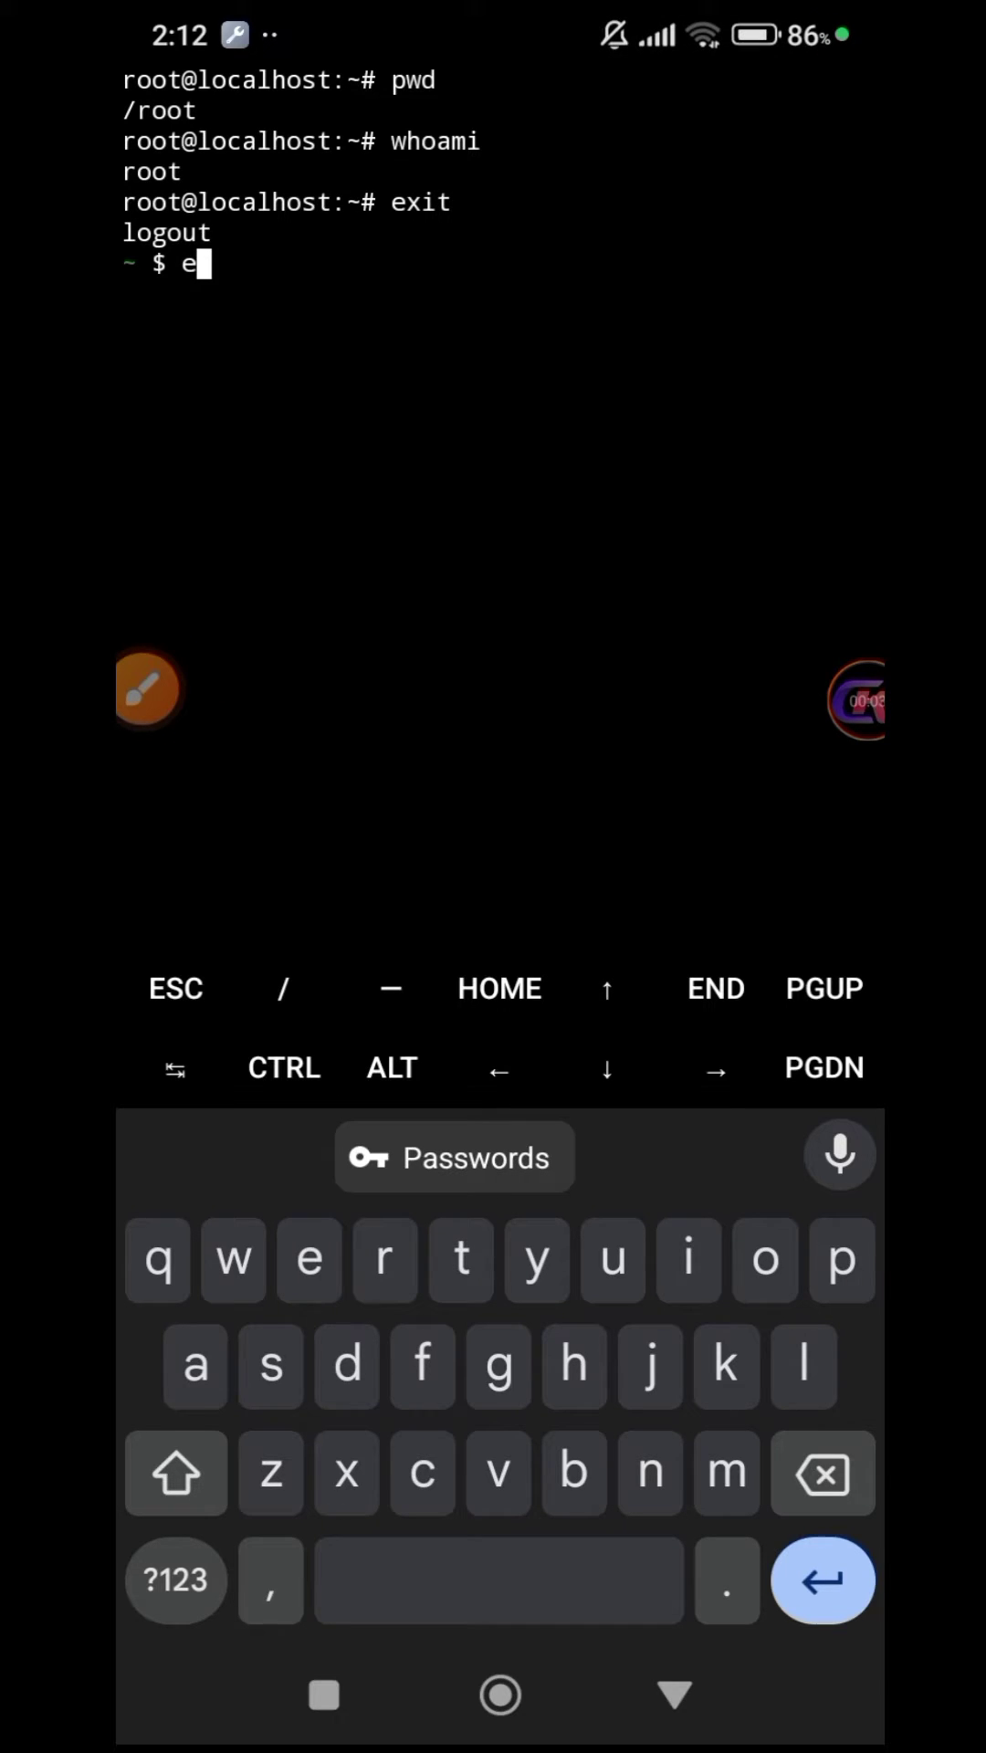
Step: Exit and relaunch Termux, run whoami showing u0_a279, then run fsu again
{"action": "key", "text": "Return"}
{"action": "key", "text": "Return"}
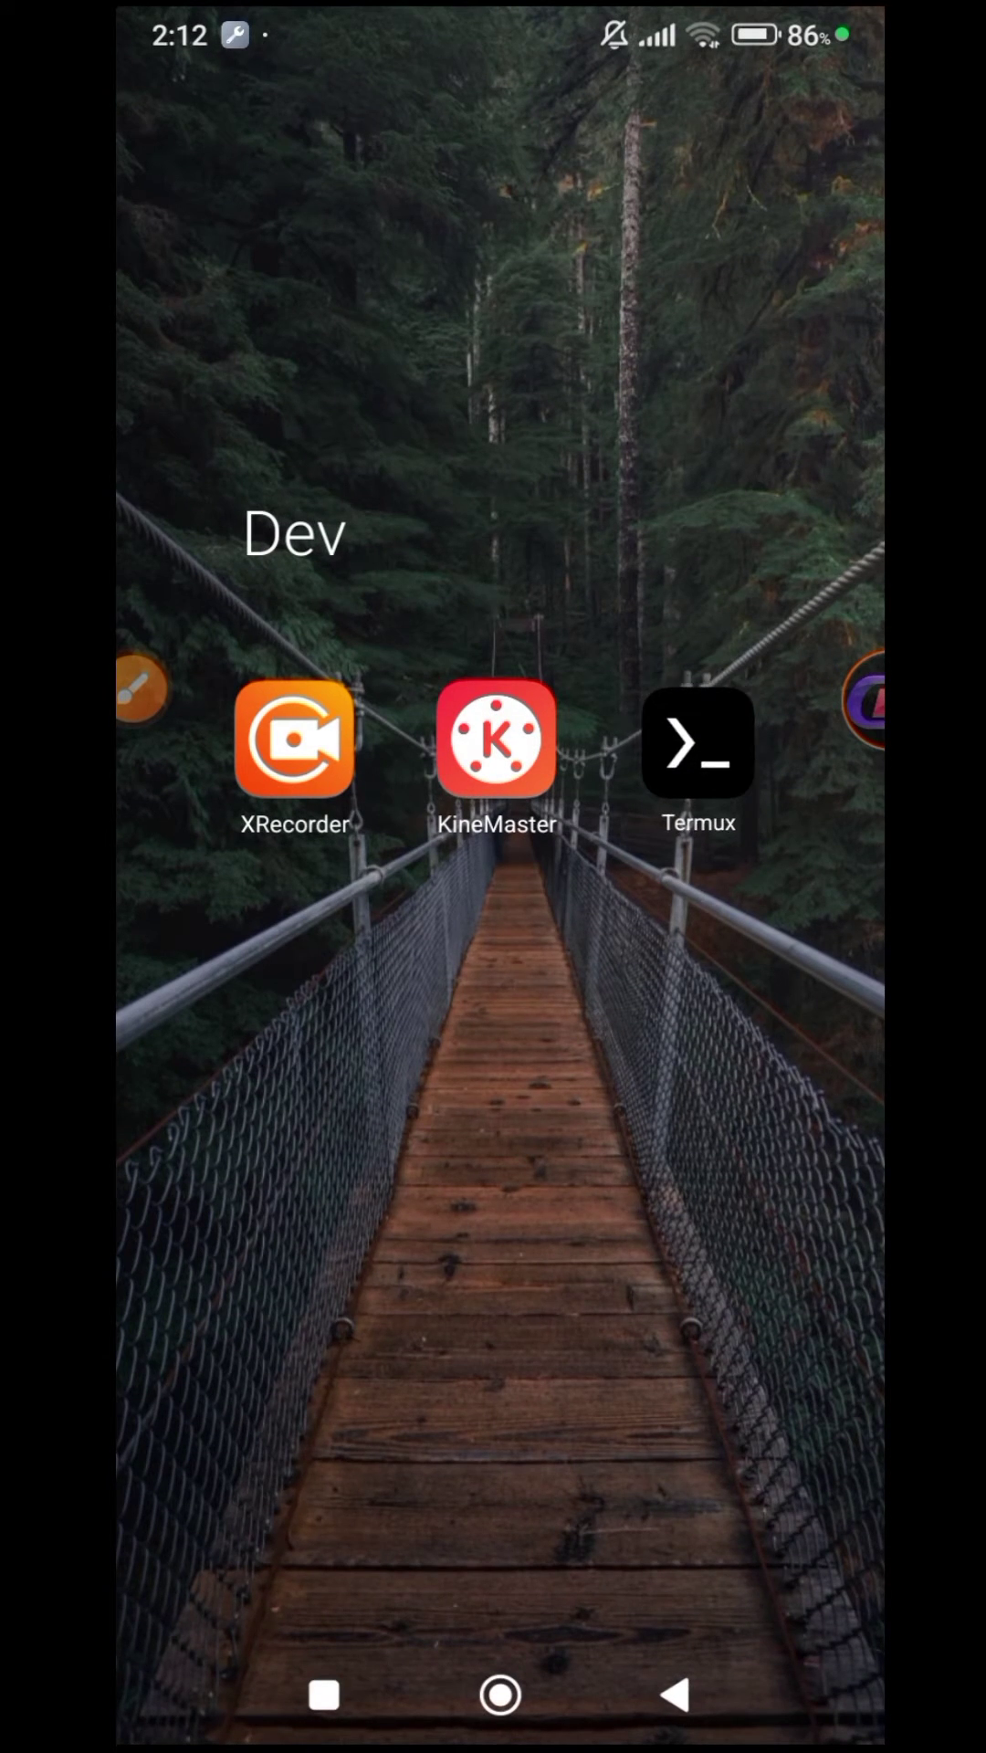
{"action": "left_click", "coordinate": [698, 741]}
{"action": "type", "text": "f"}
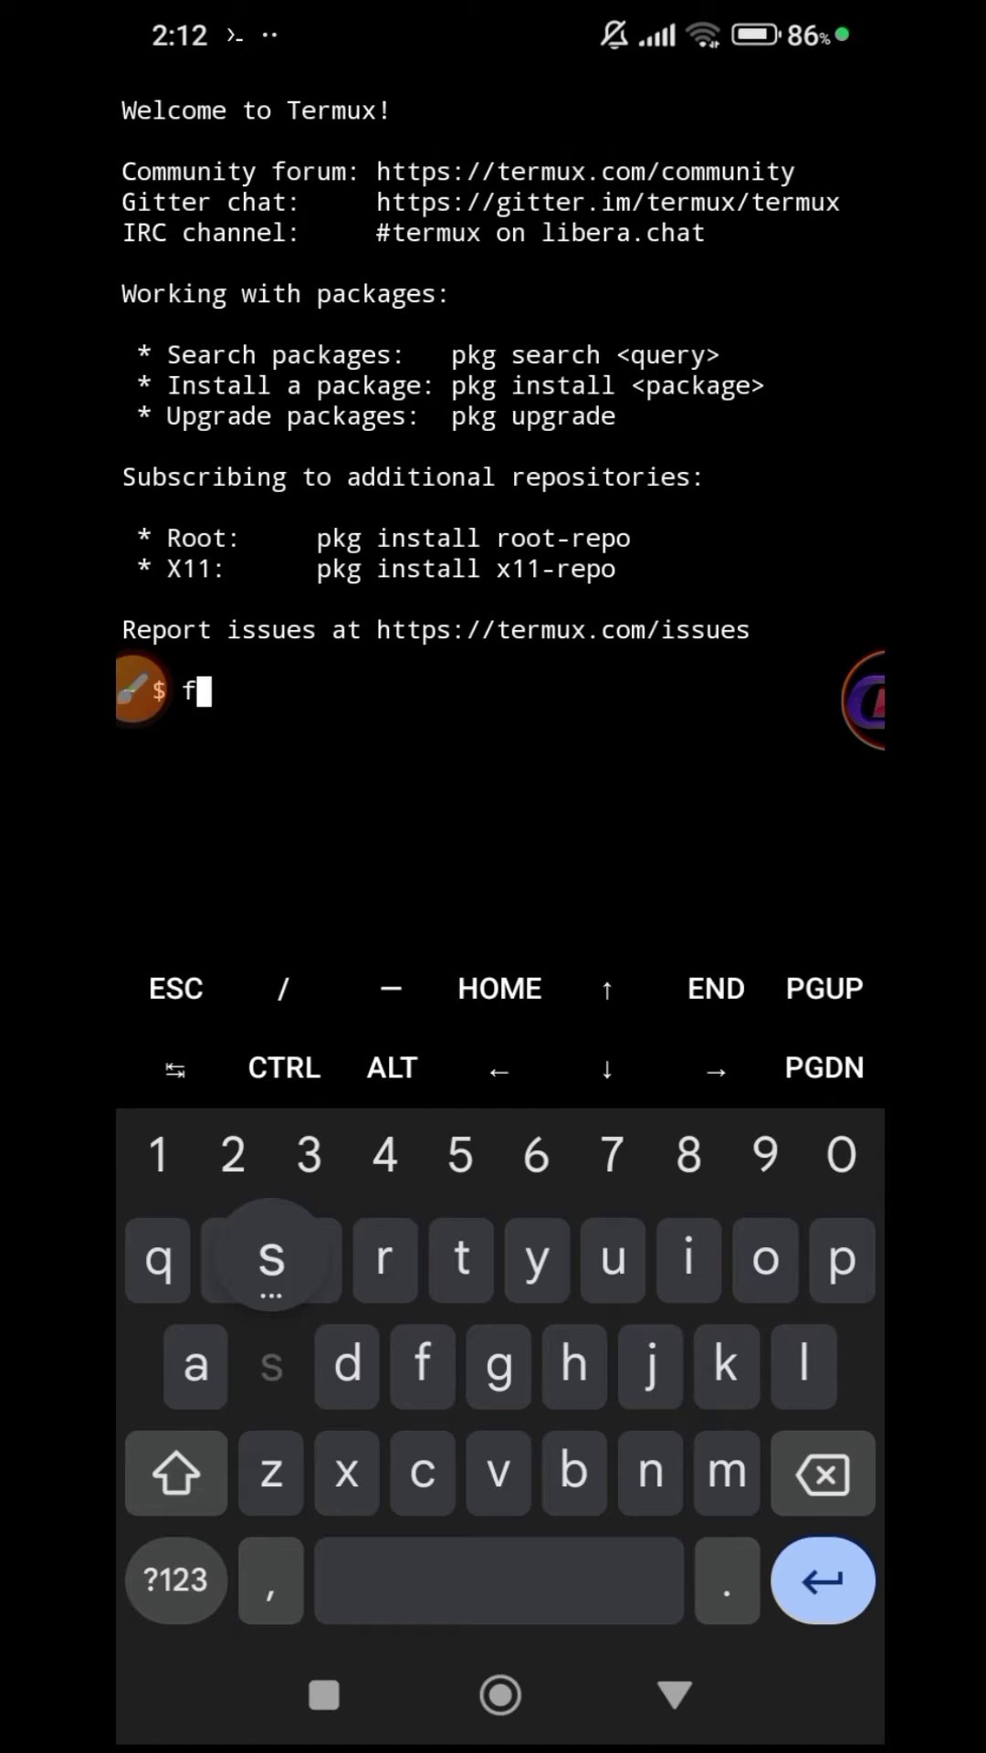
{"action": "type", "text": "su"}
{"action": "key", "text": "BackSpace"}
{"action": "key", "text": "BackSpace"}
{"action": "key", "text": "BackSpace"}
{"action": "type", "text": "whoami"}
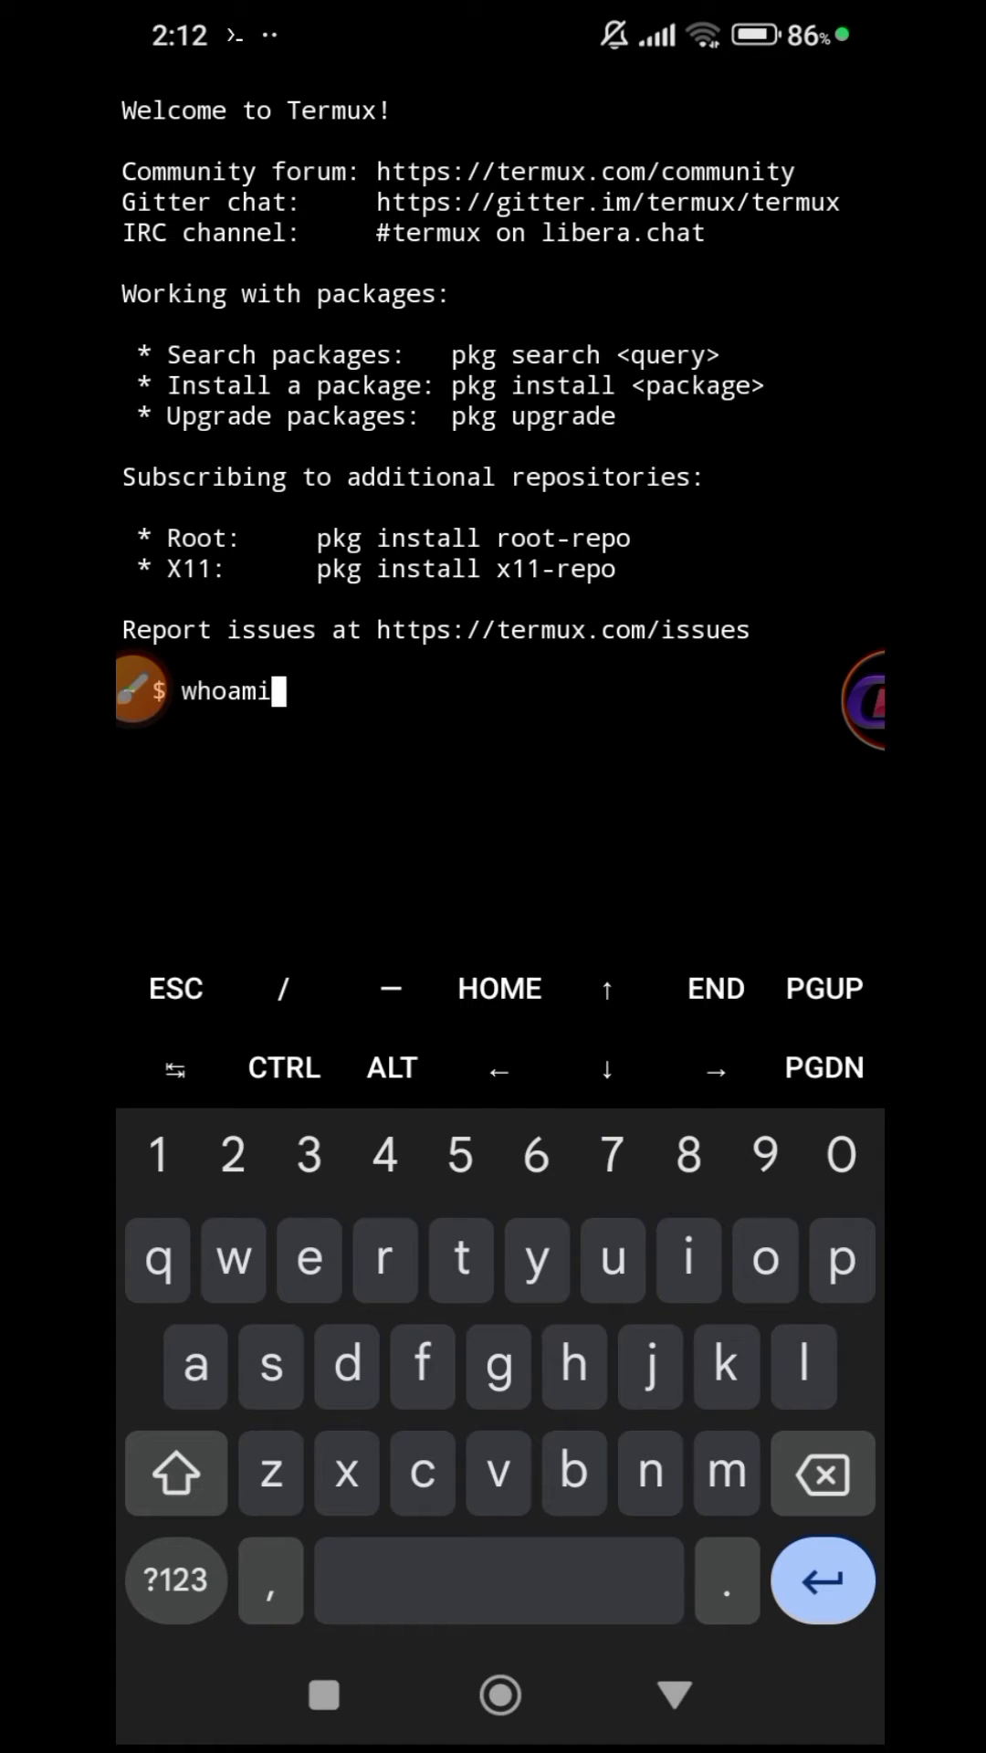
{"action": "left_click", "coordinate": [174, 723]}
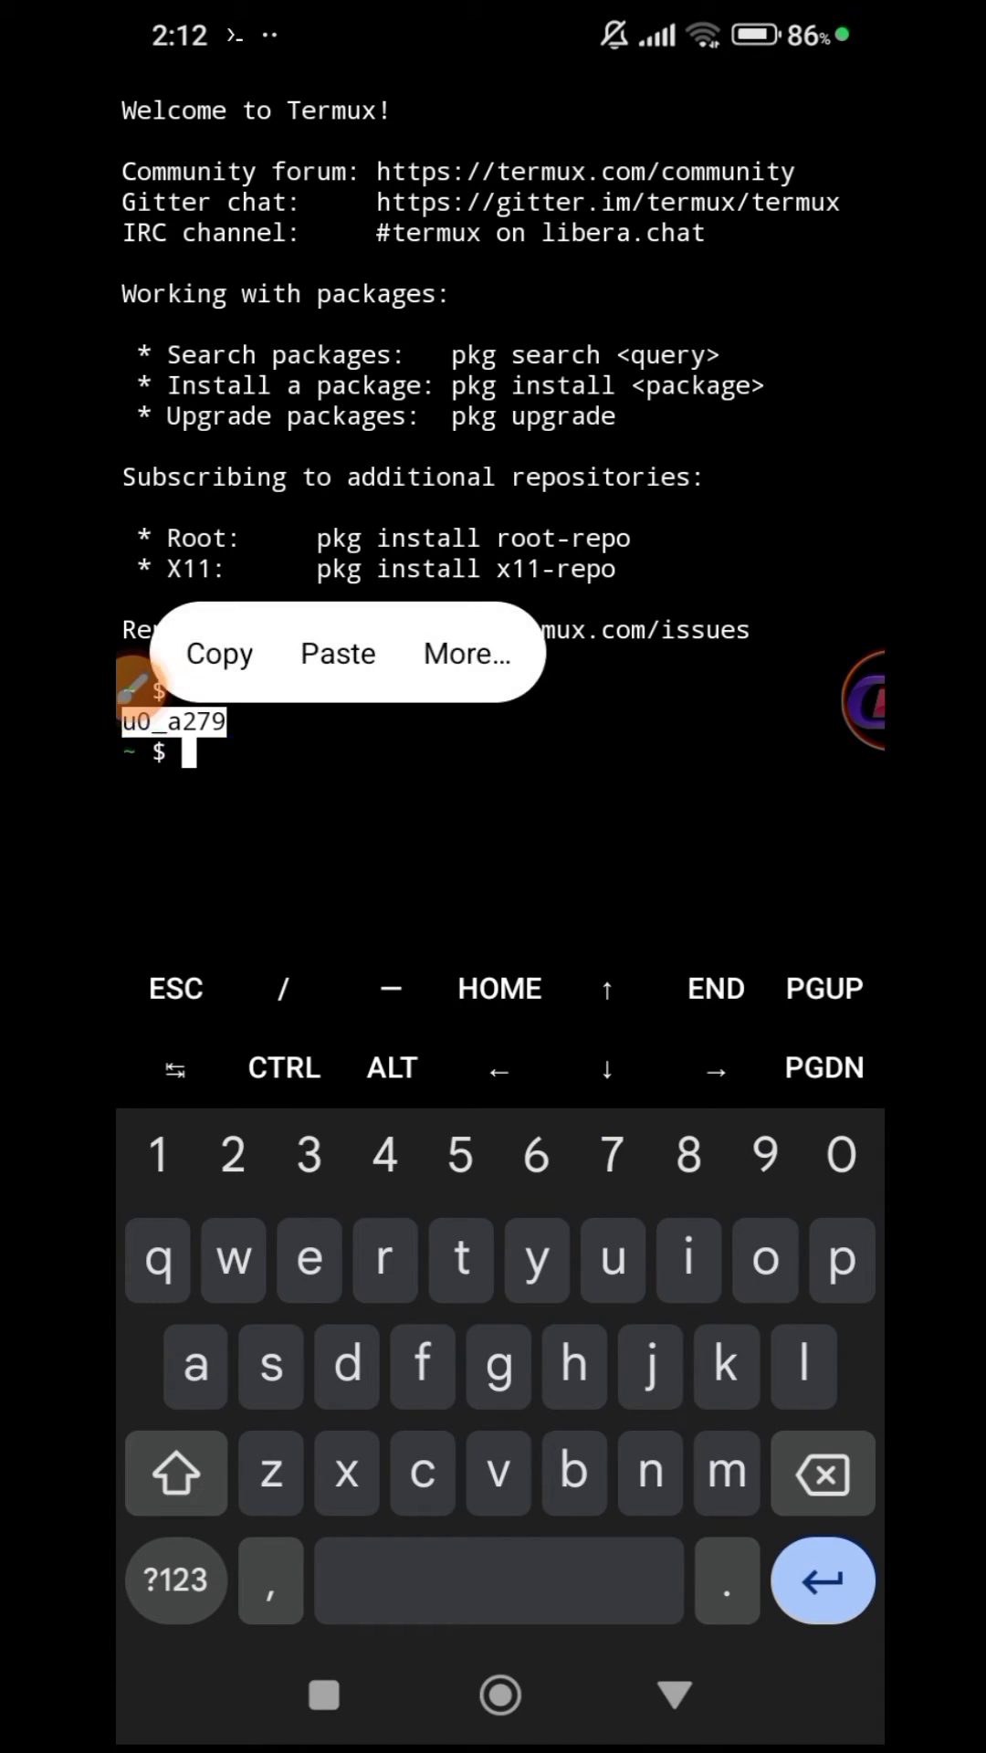
{"action": "type", "text": "fsu"}
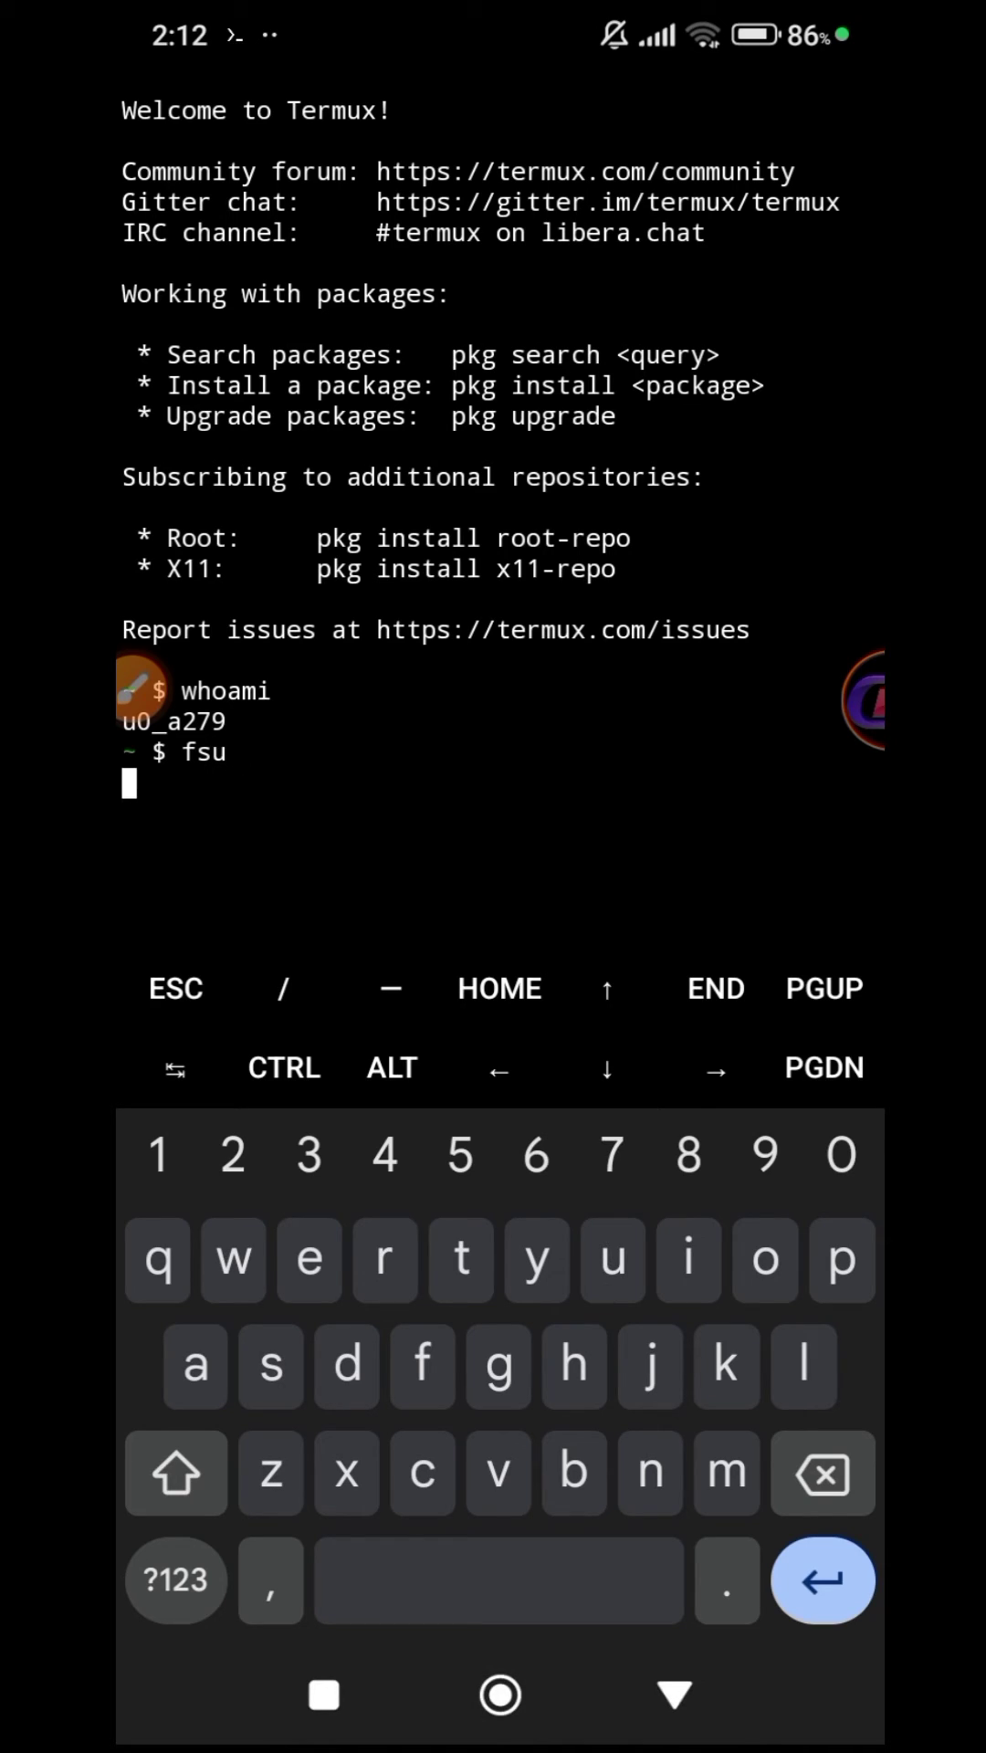